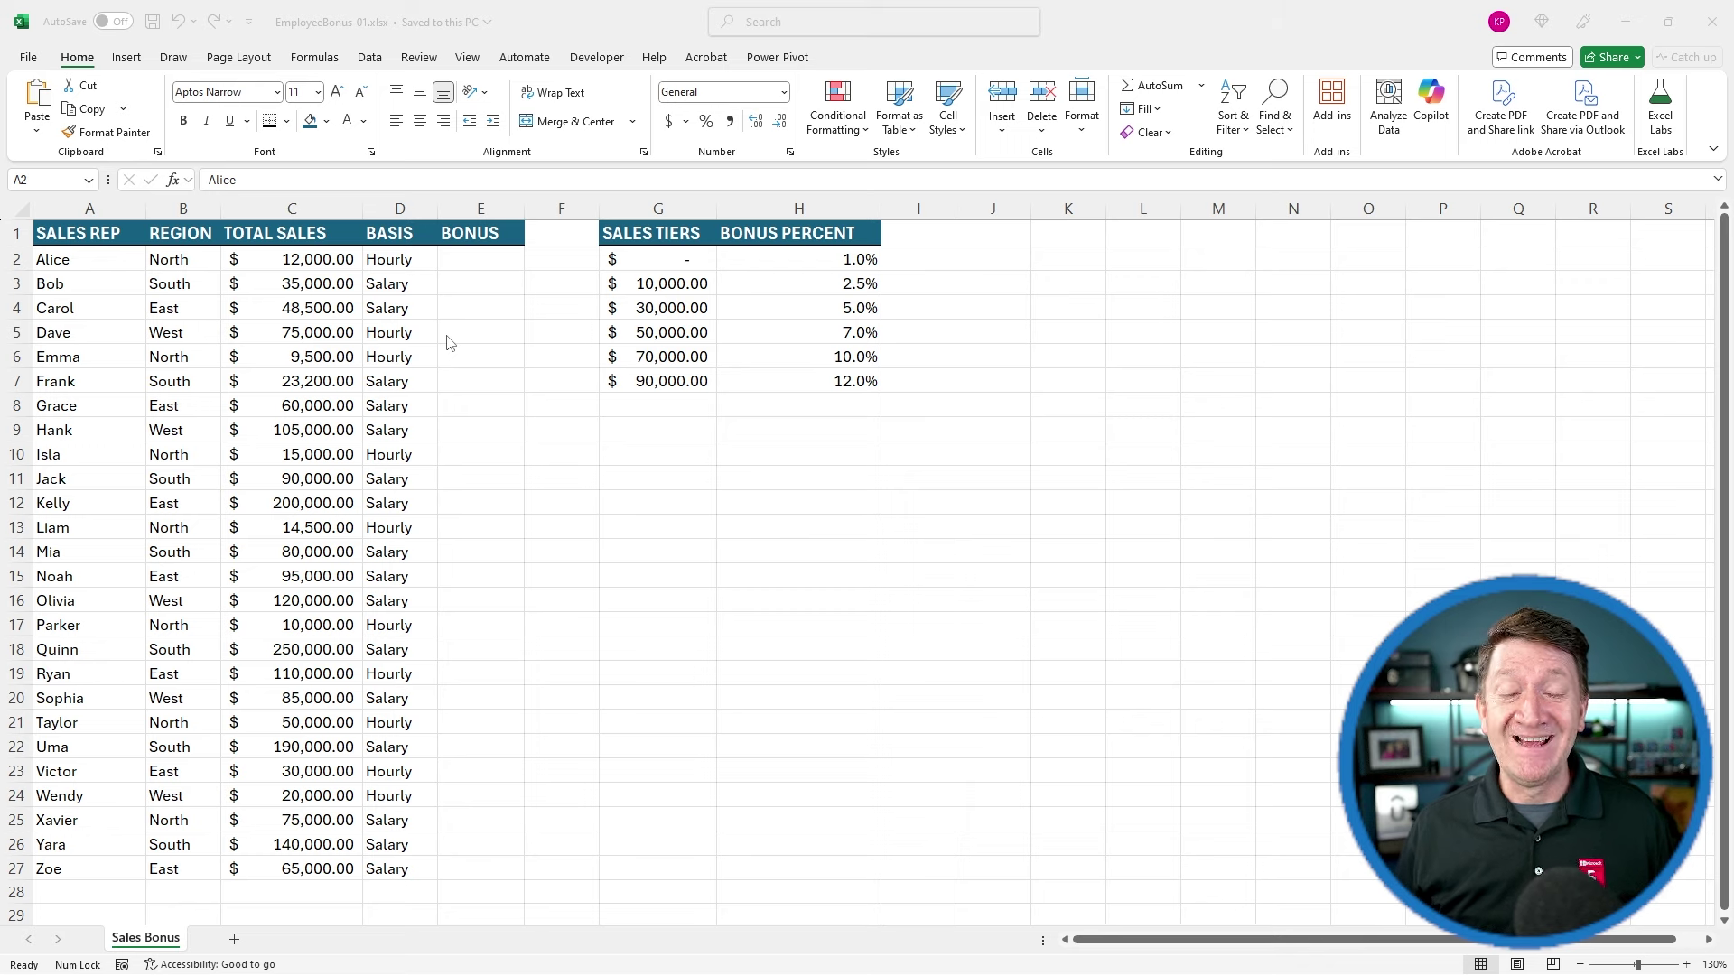
pyautogui.click(609, 21)
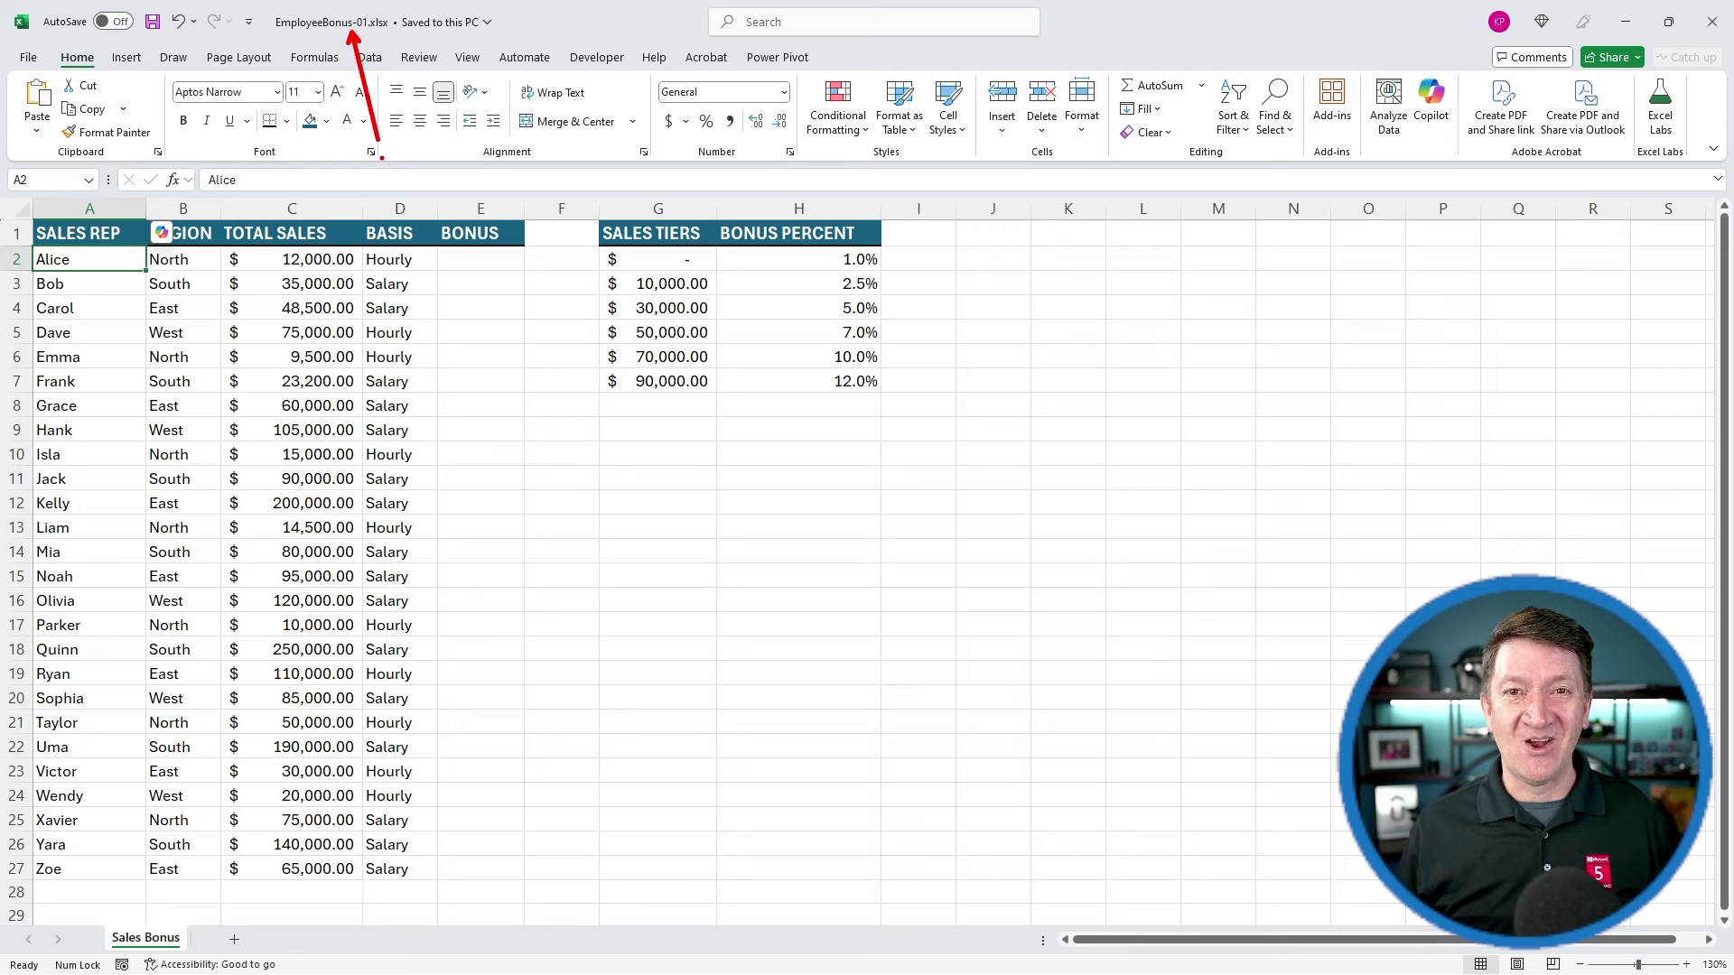
pyautogui.press('Escape')
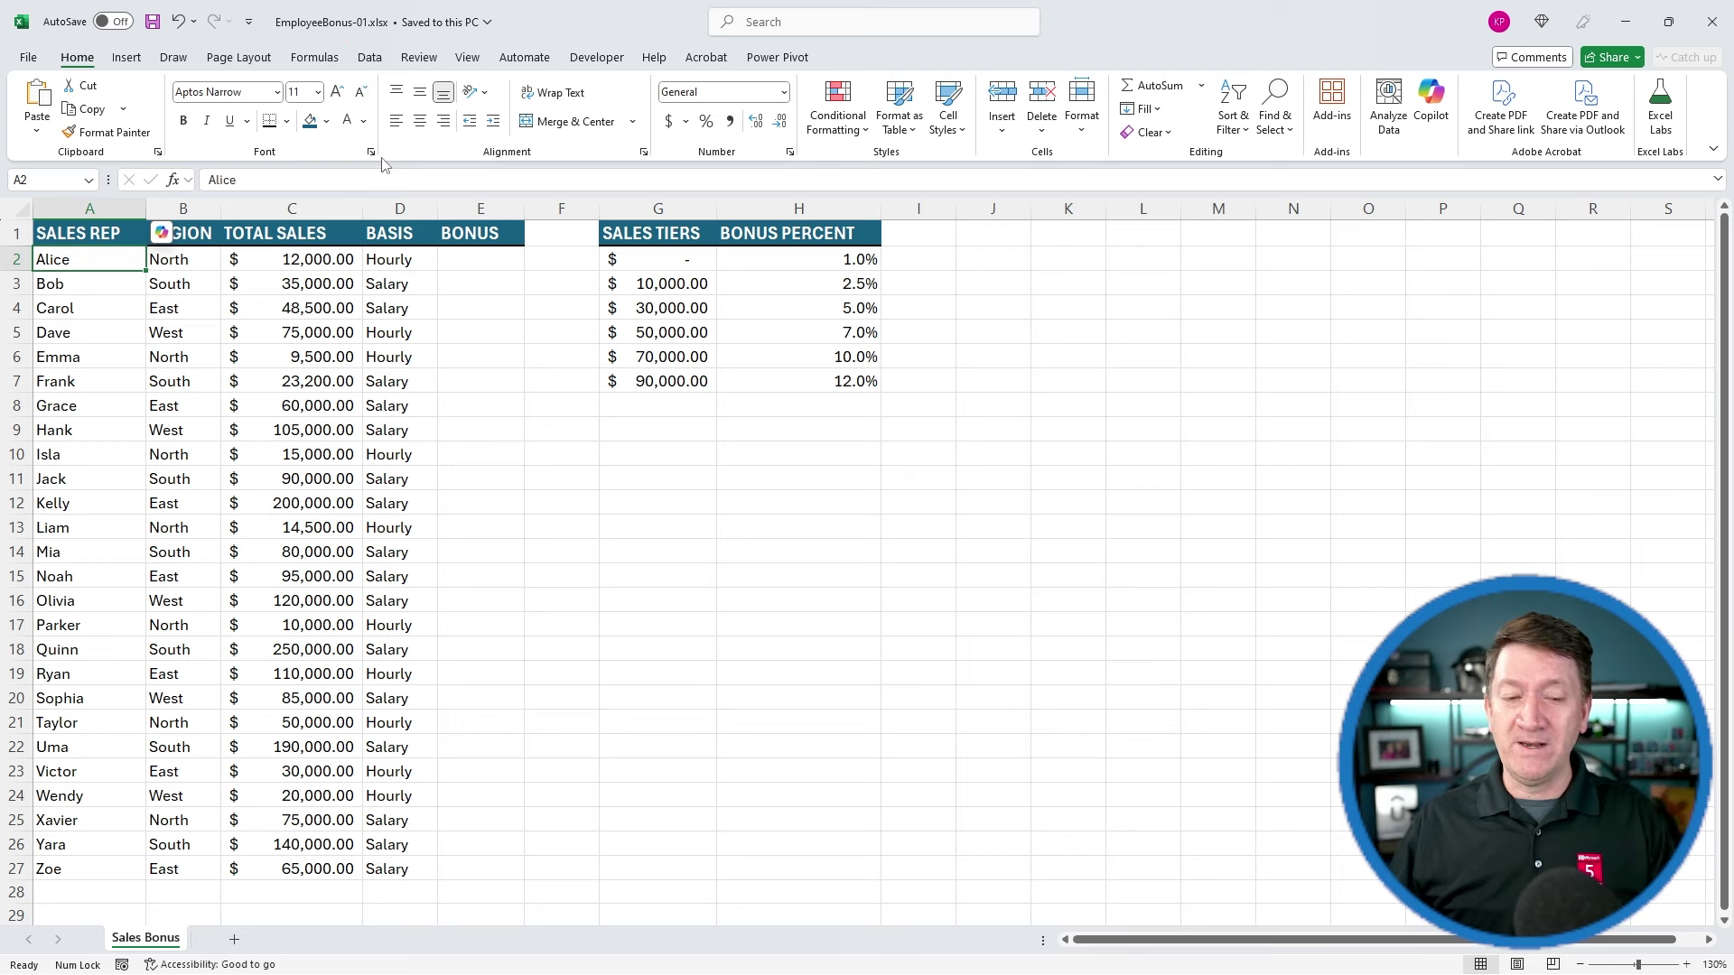
pyautogui.hotkey('ctrl', '2')
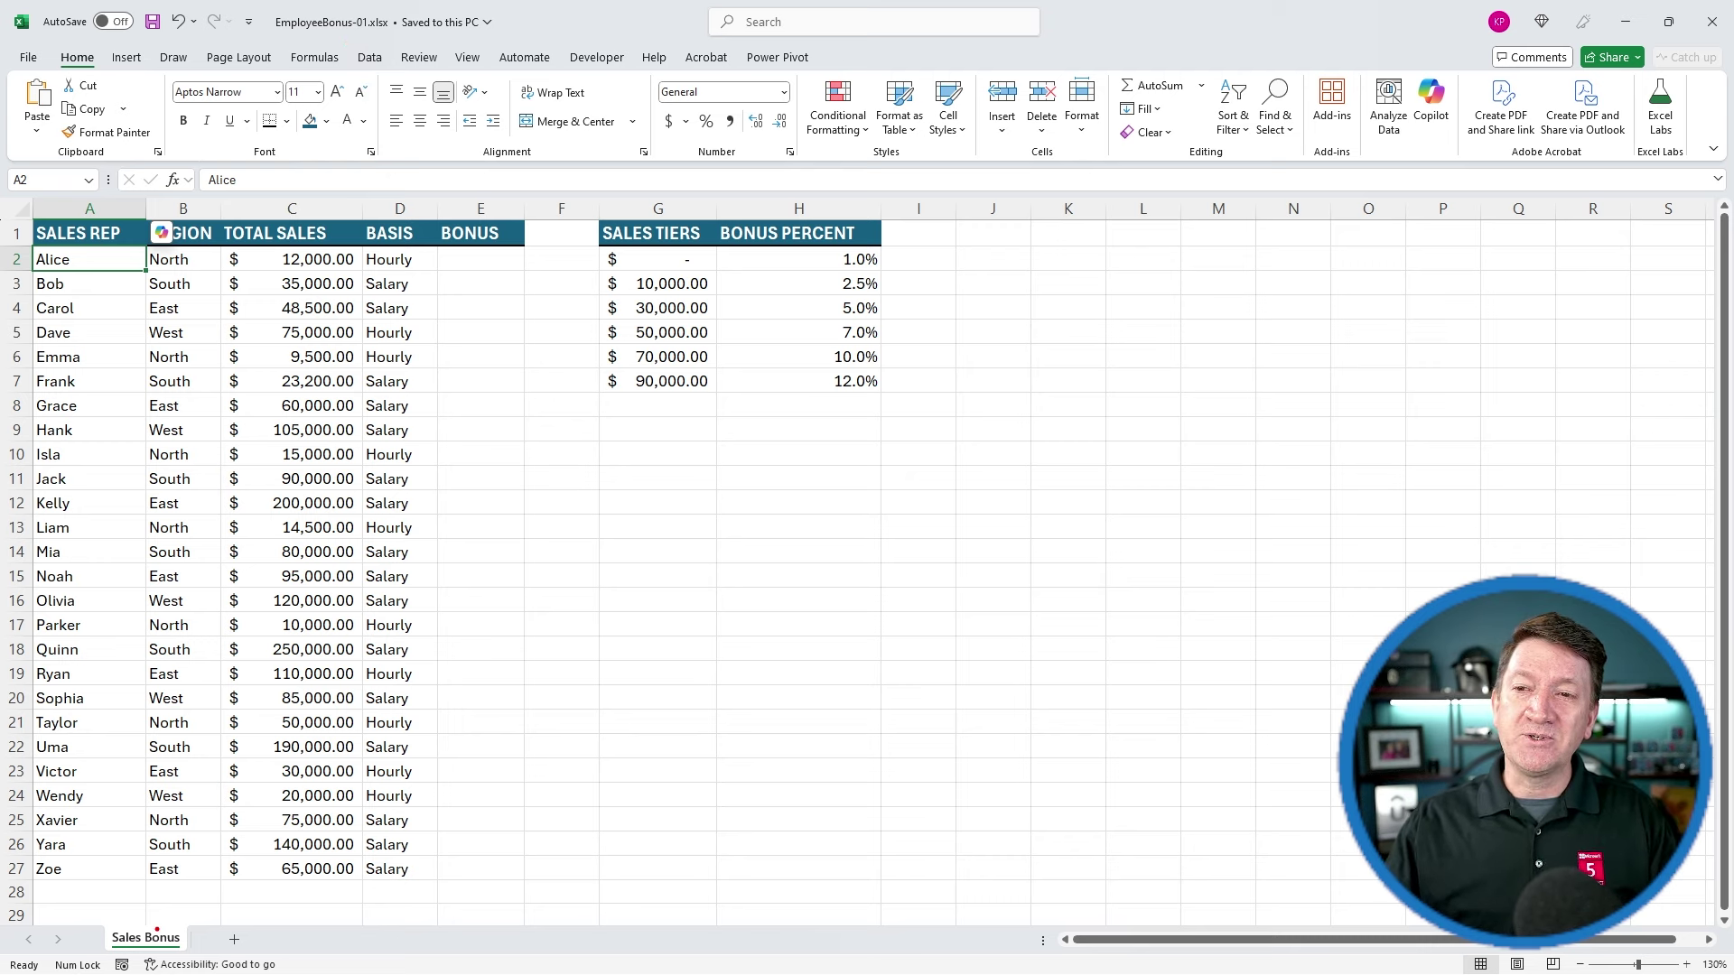
pyautogui.moveTo(157, 928); pyautogui.dragTo(245, 874)
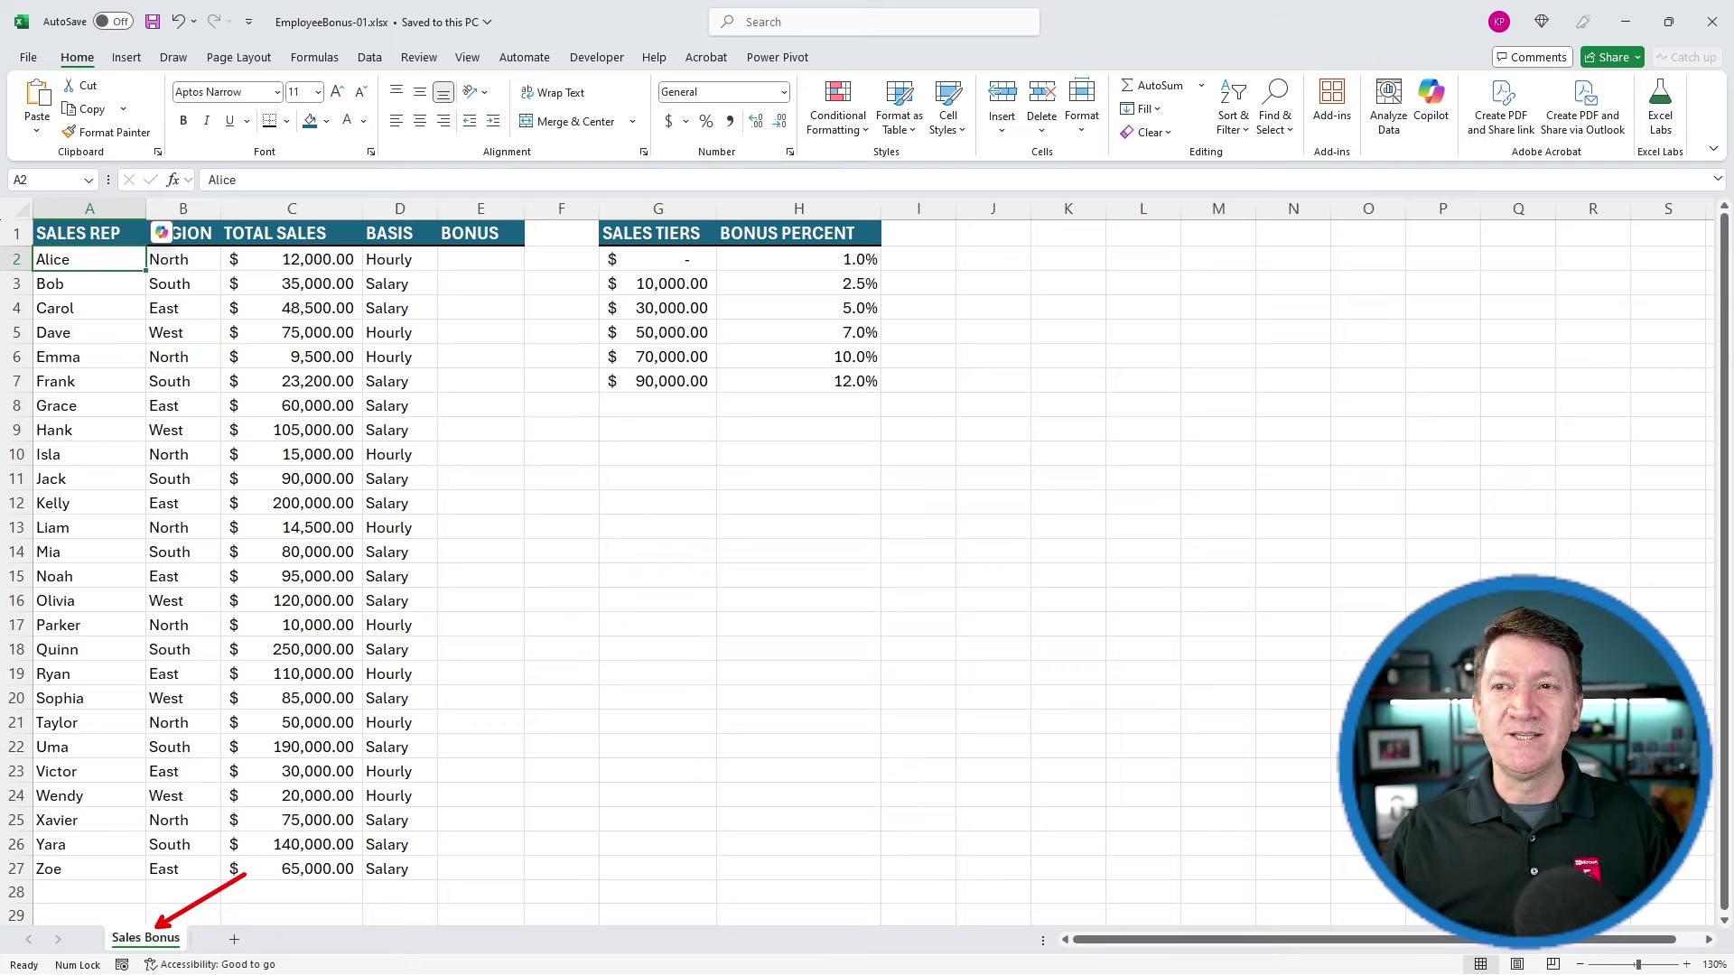
pyautogui.moveTo(19, 203); pyautogui.dragTo(527, 903)
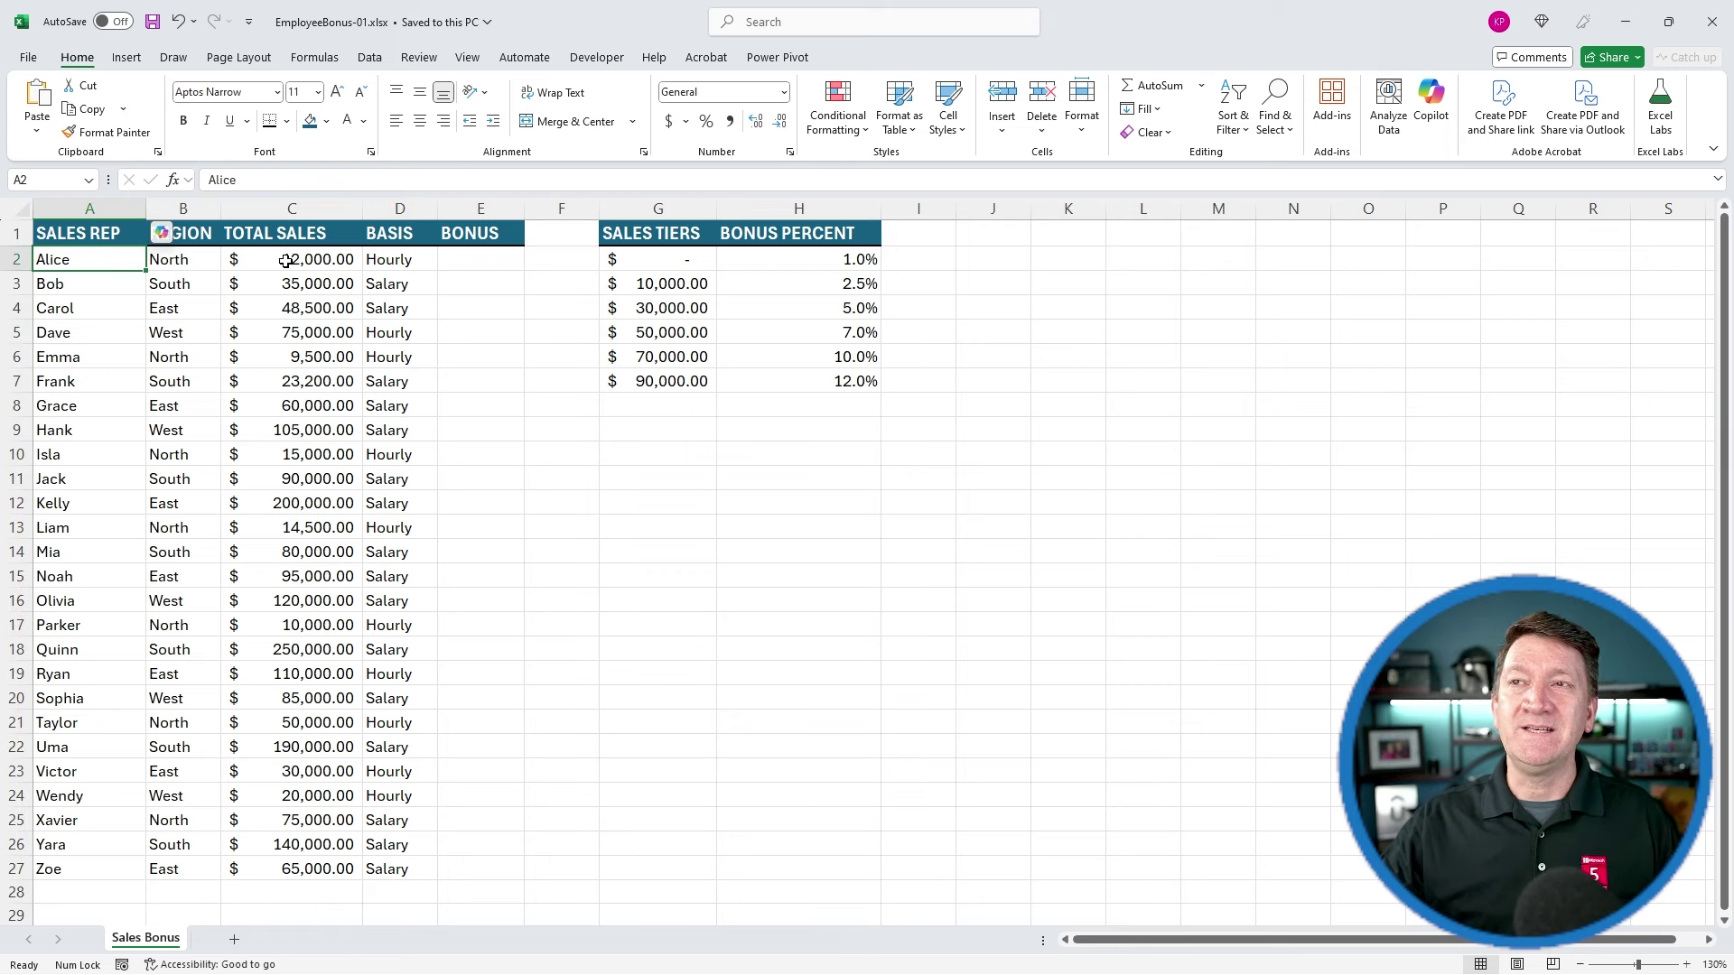
pyautogui.click(399, 259)
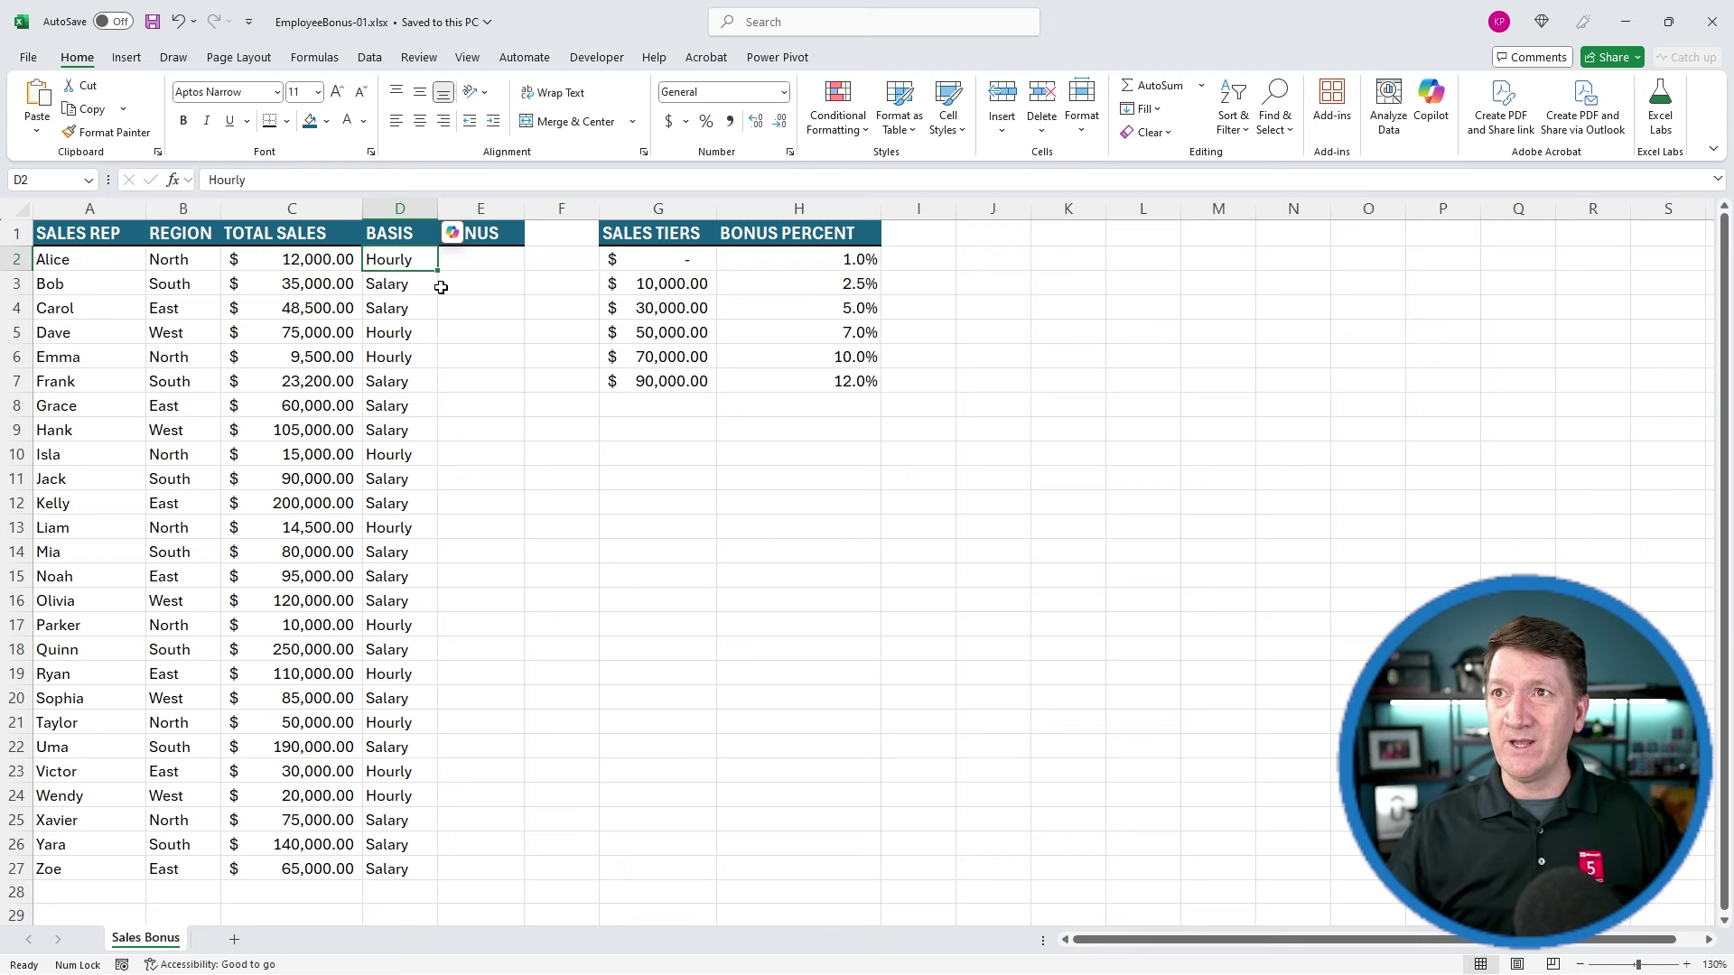
pyautogui.click(70, 285)
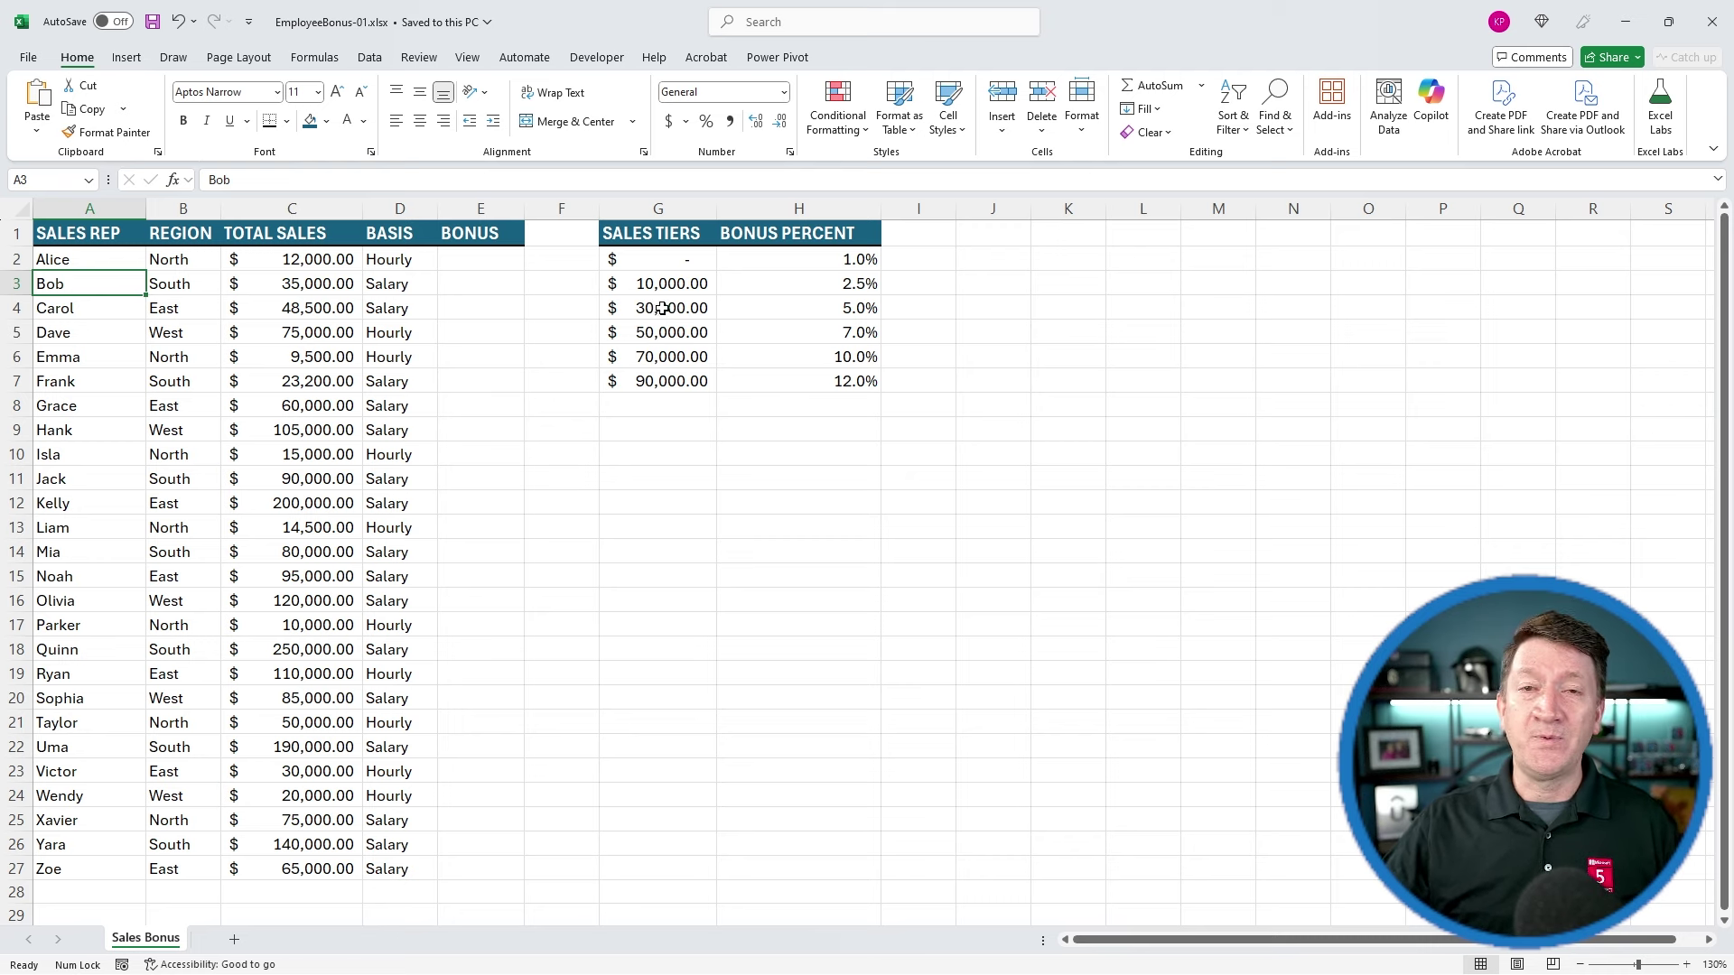
pyautogui.click(815, 307)
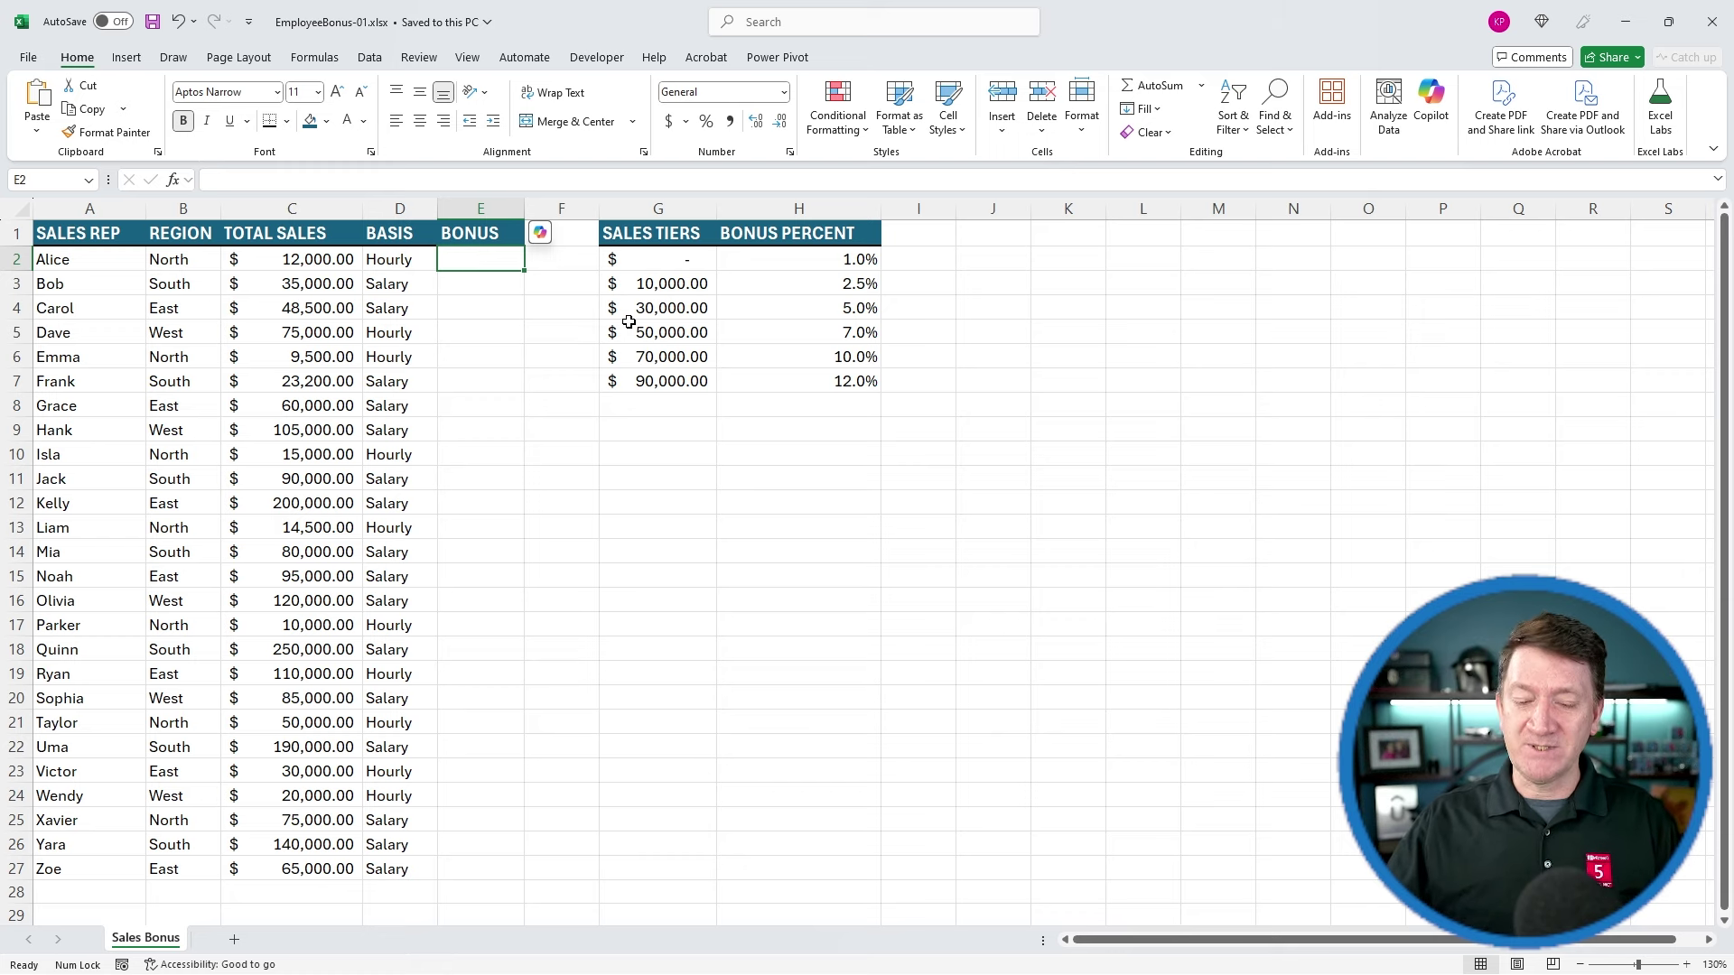
# Step: Begin an IF formula in E2, under BONUS, that tests whether the basis in D2 equals "Salary"
pyautogui.write('=IF')
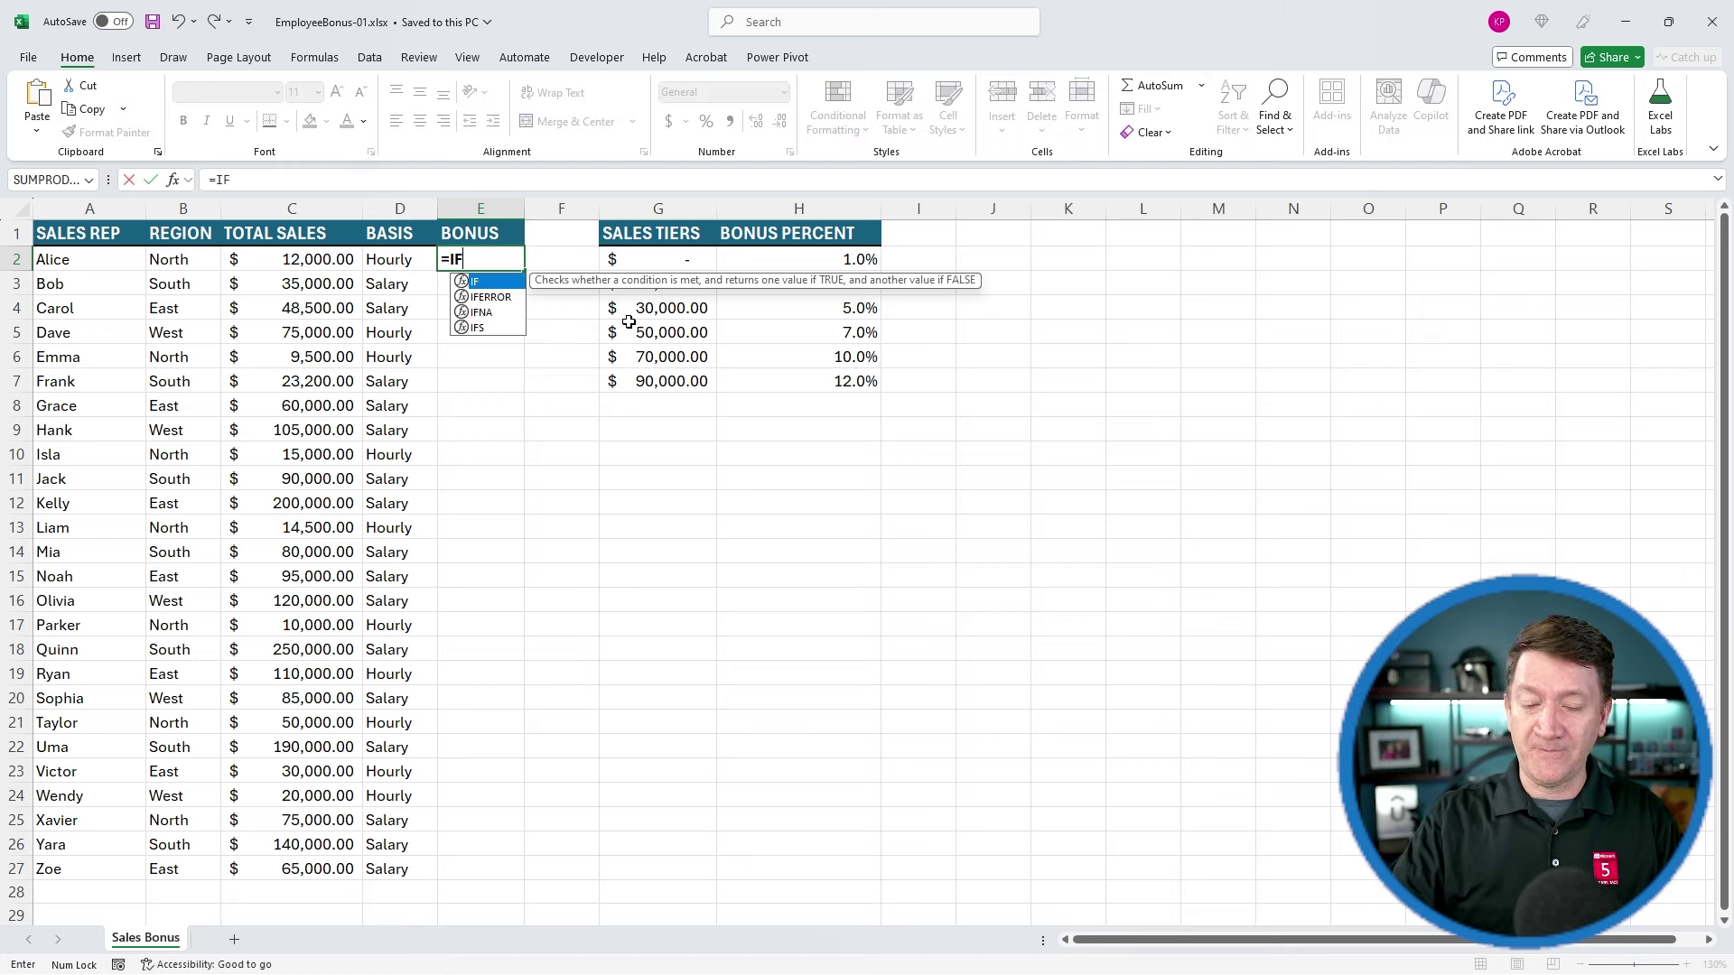
pyautogui.write('(')
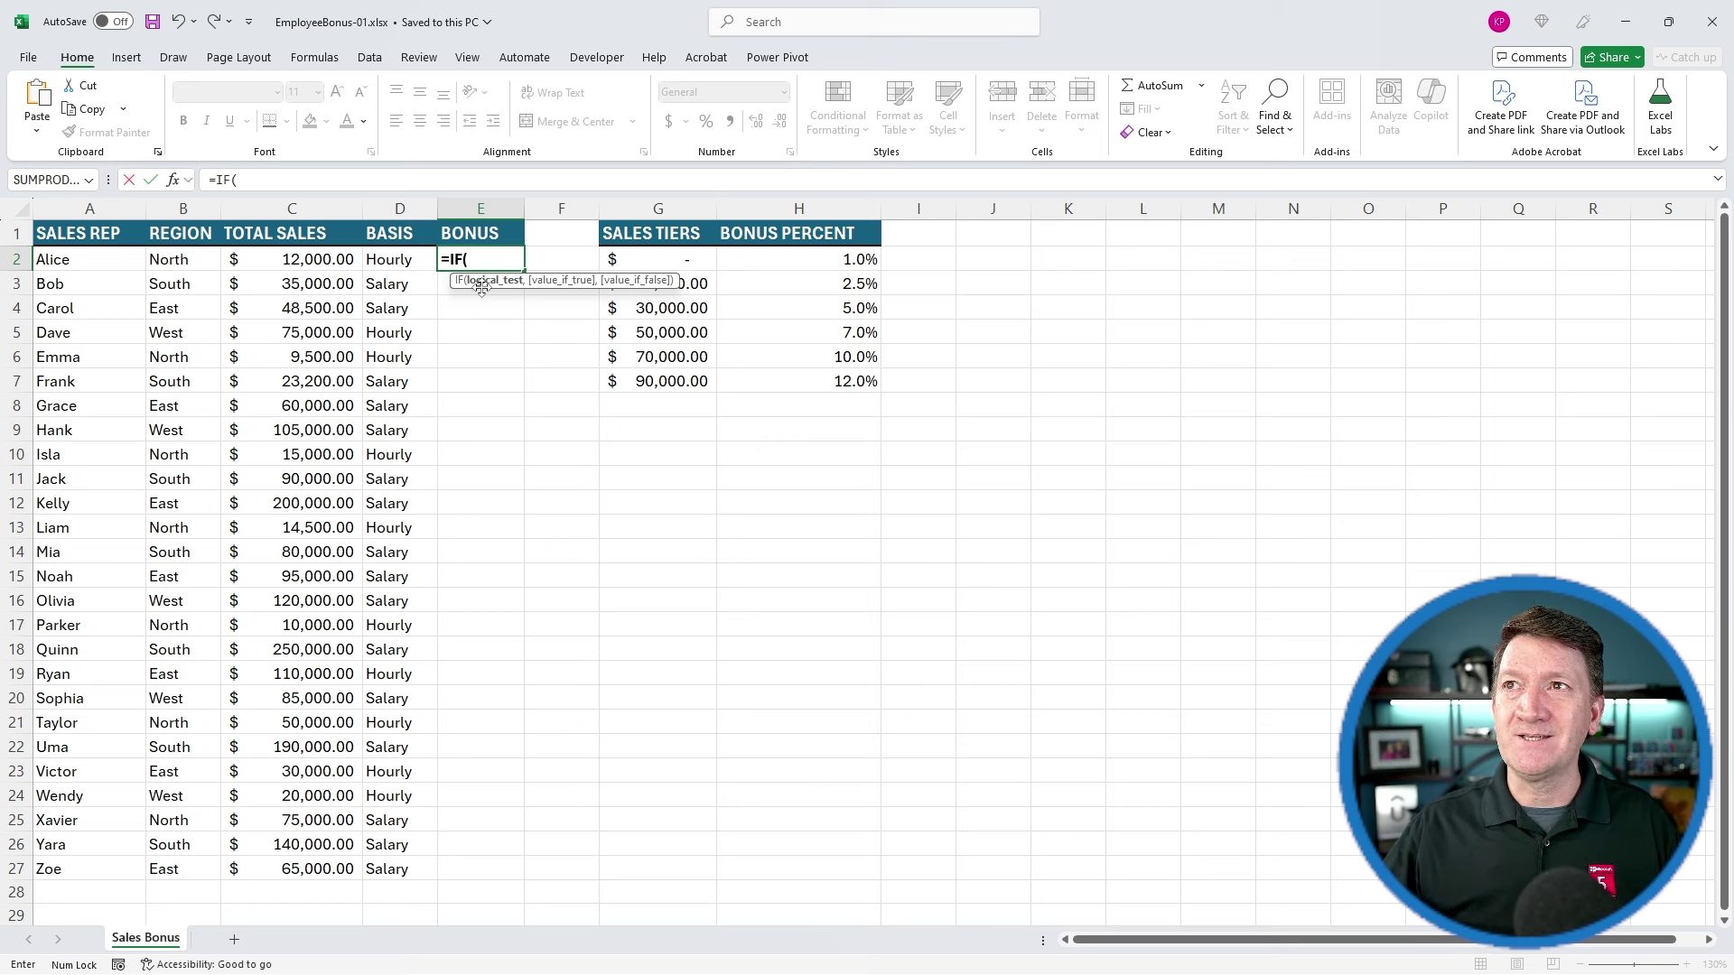
pyautogui.click(377, 263)
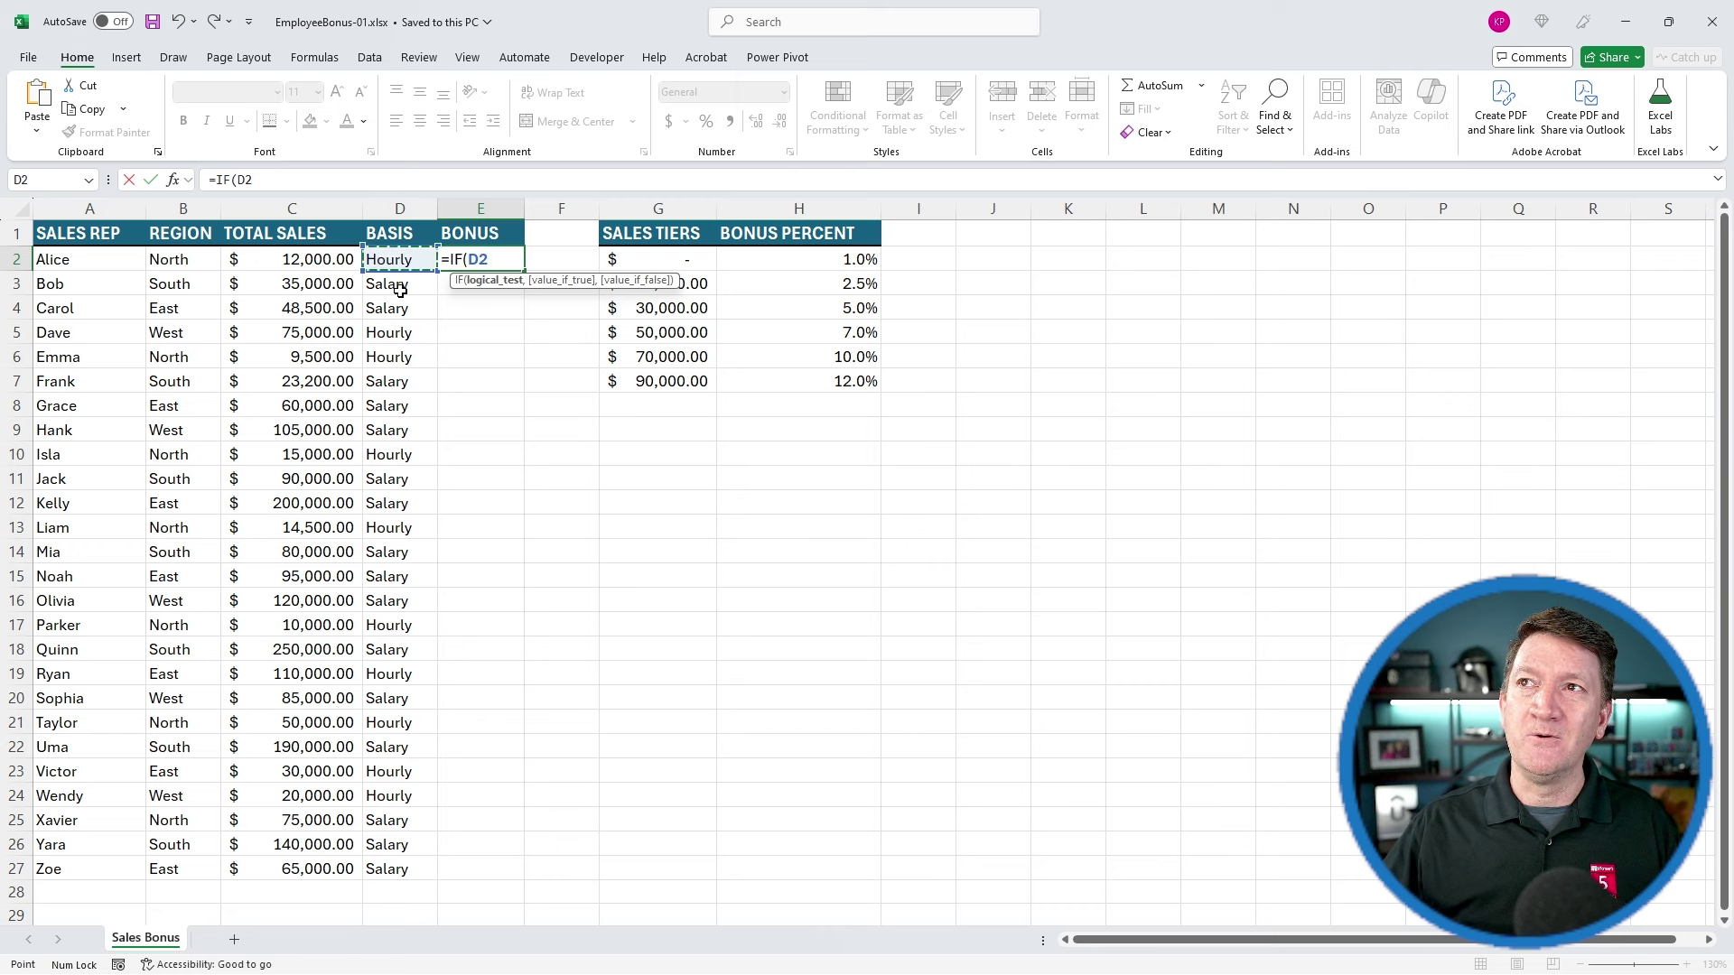
pyautogui.write('="Sa')
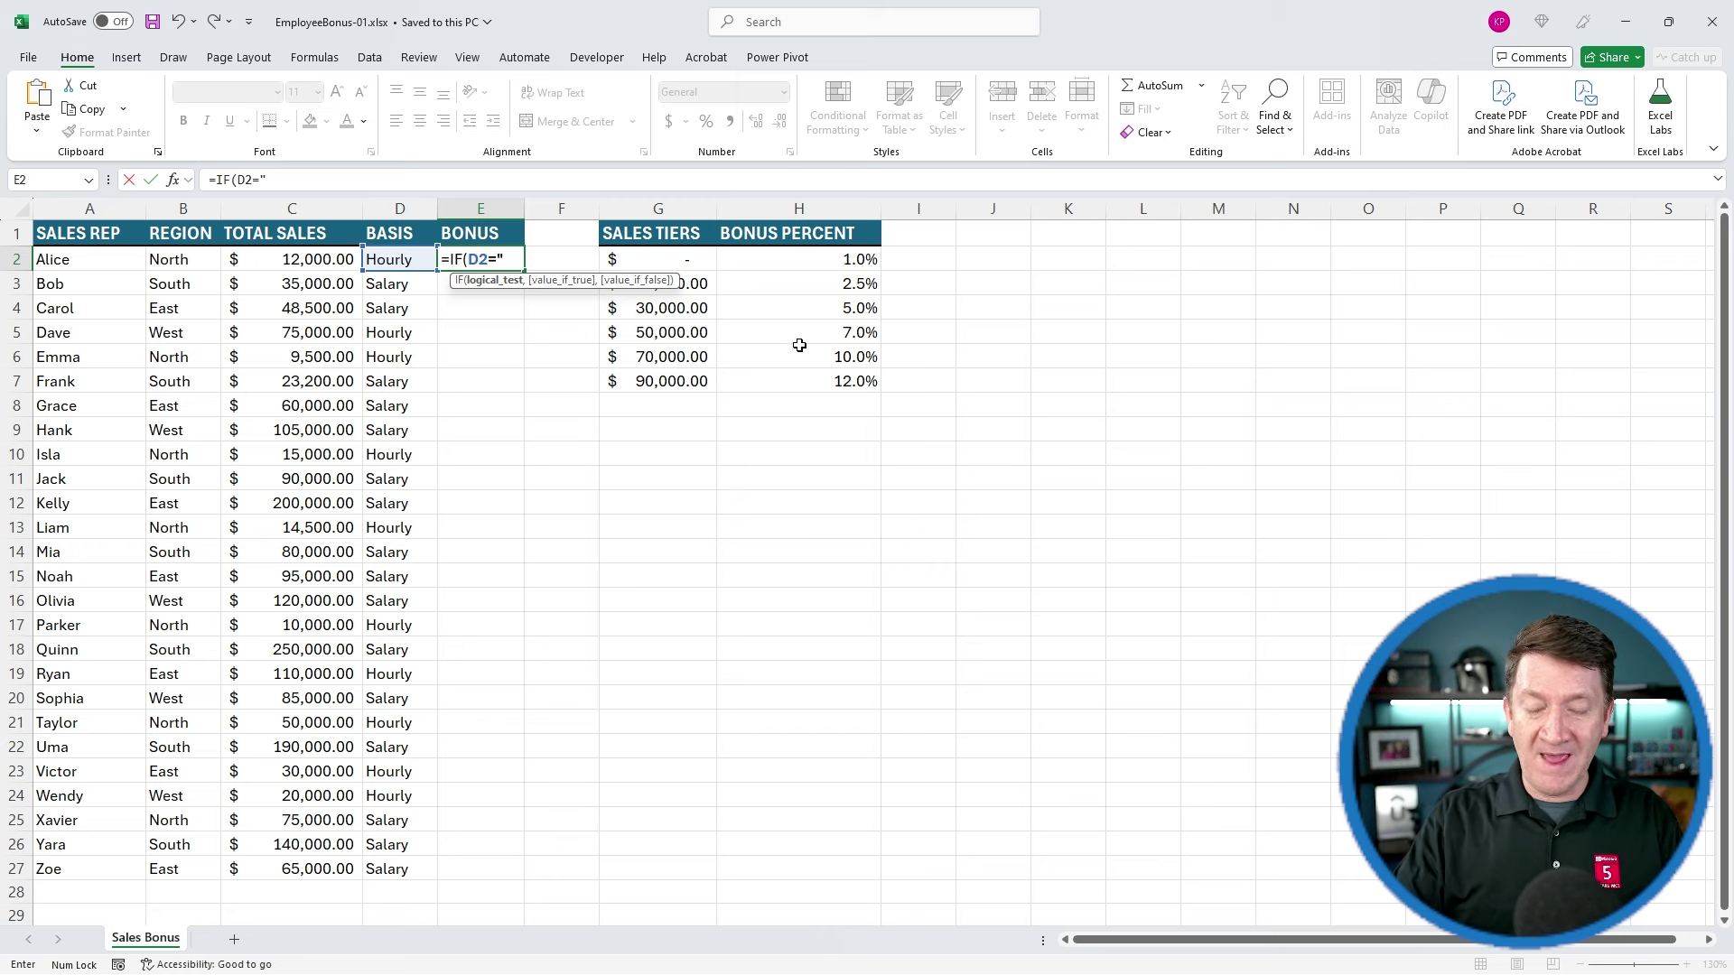
pyautogui.write('lary')
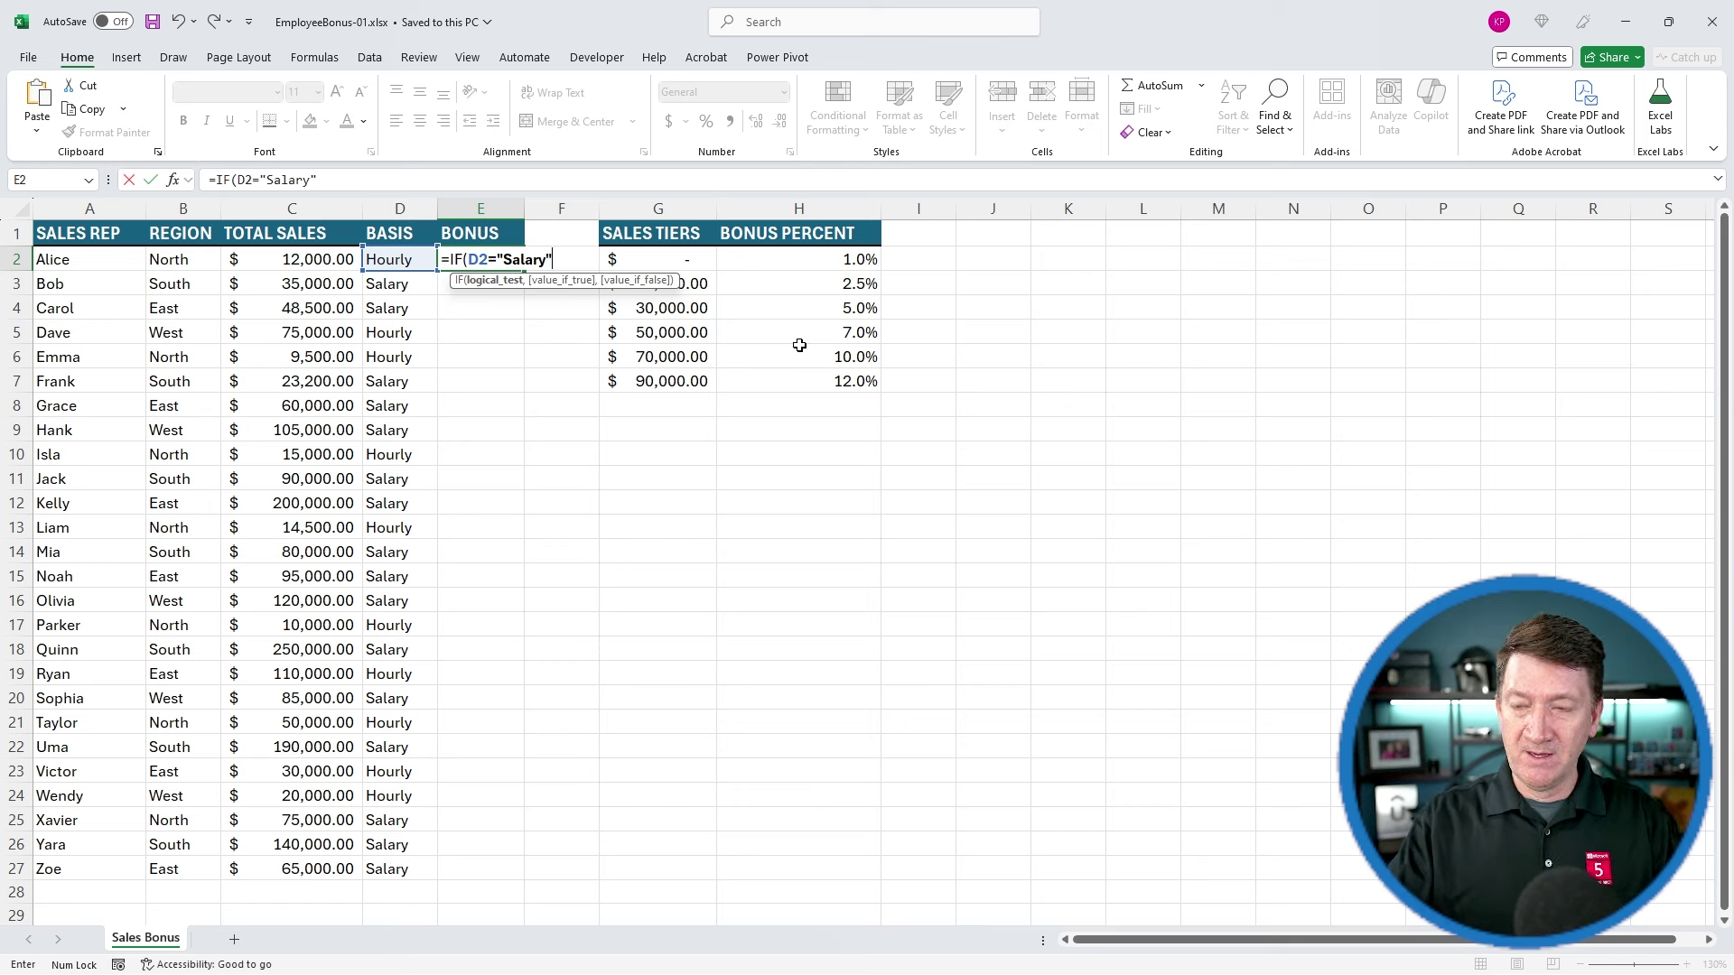
pyautogui.write(',')
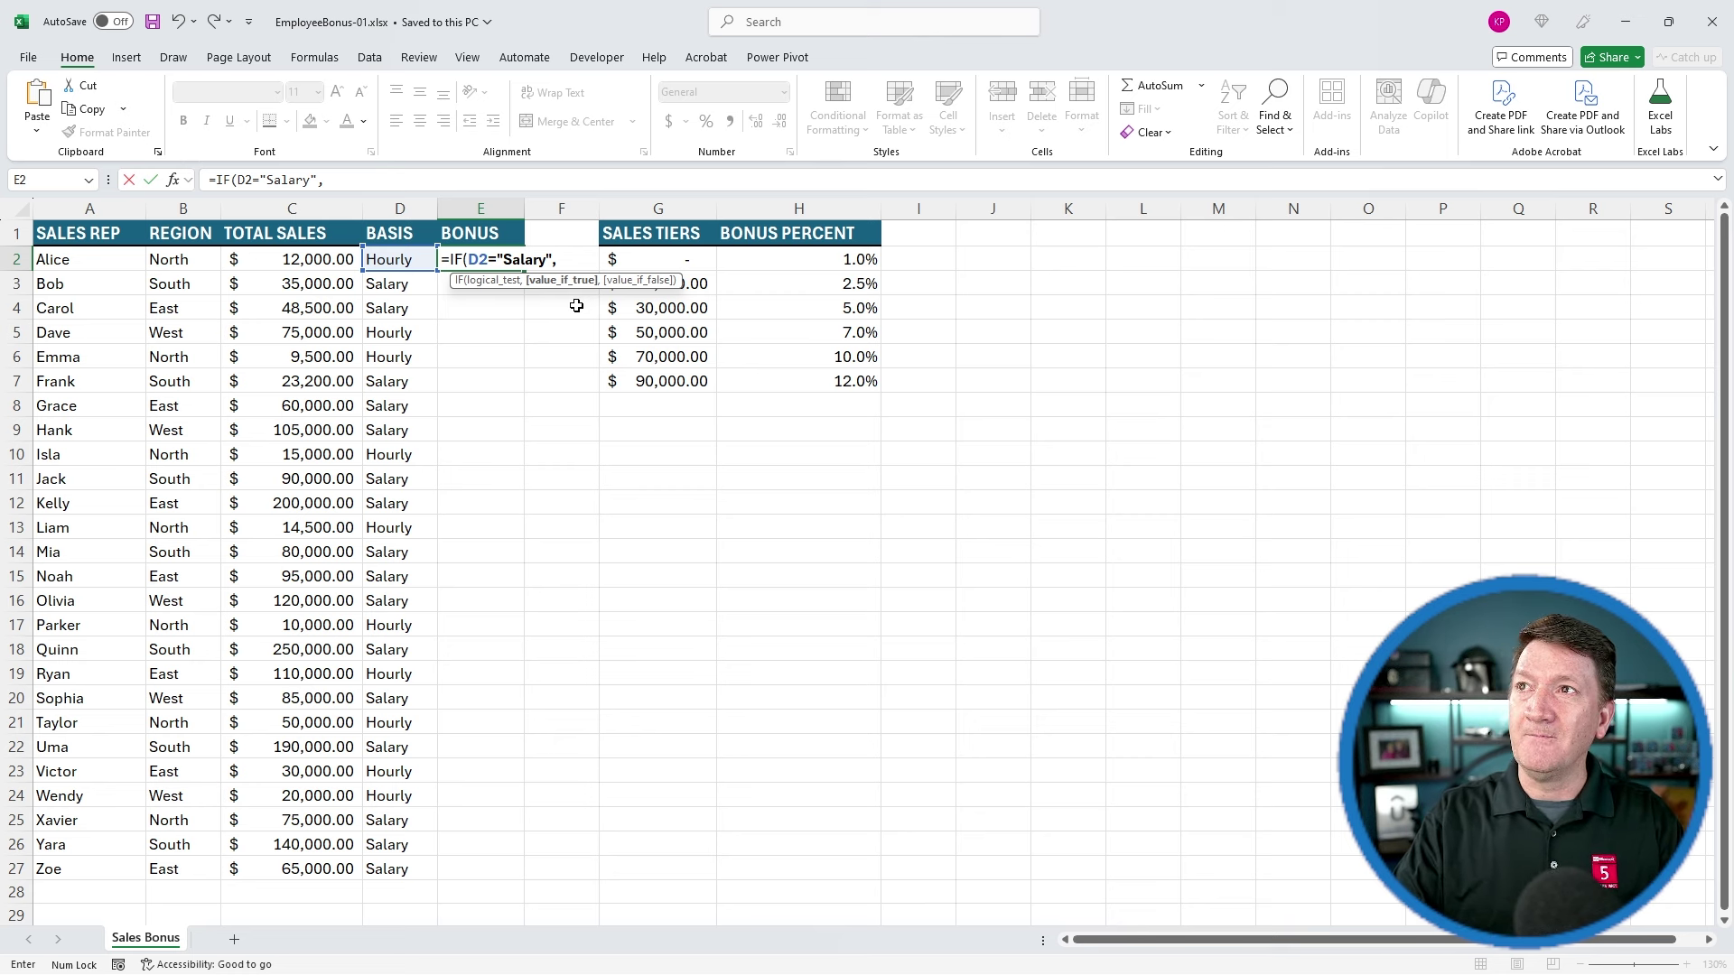
# Step: Nest VLOOKUP(C2,$G$2:$H$7,2,TRUE) as the IF's value-if-true, so total sales are matched approximately against the absolute sales tier range
pyautogui.write('VLOOKUP(')
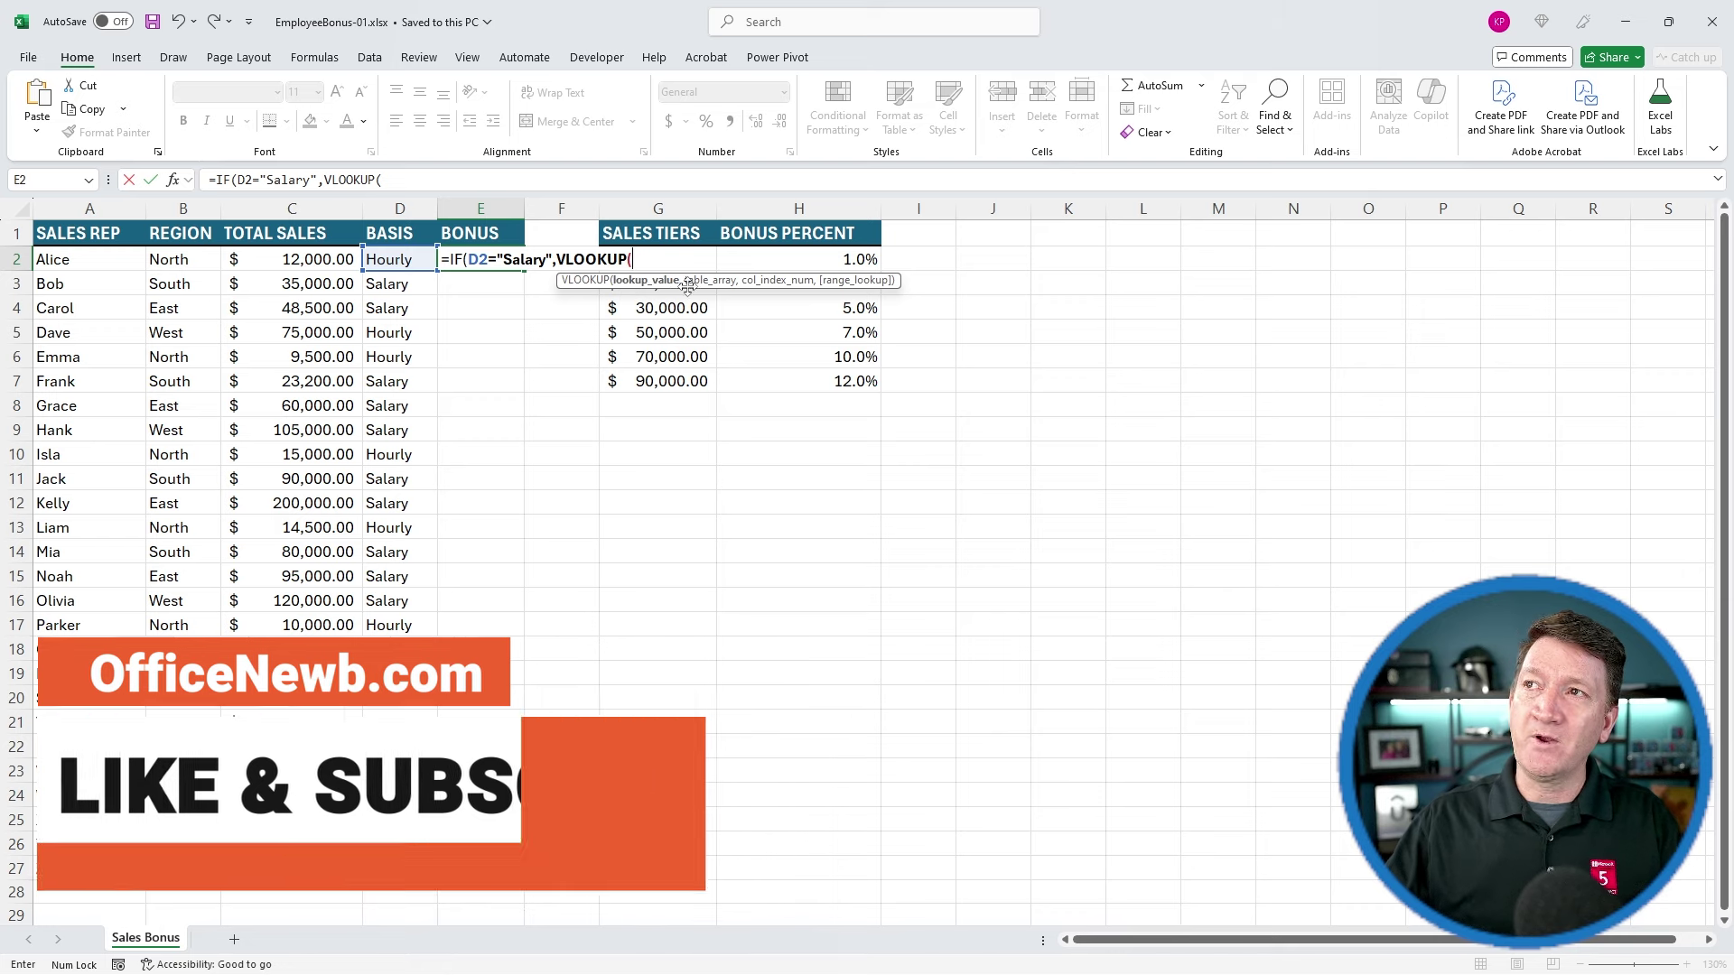
pyautogui.click(274, 259)
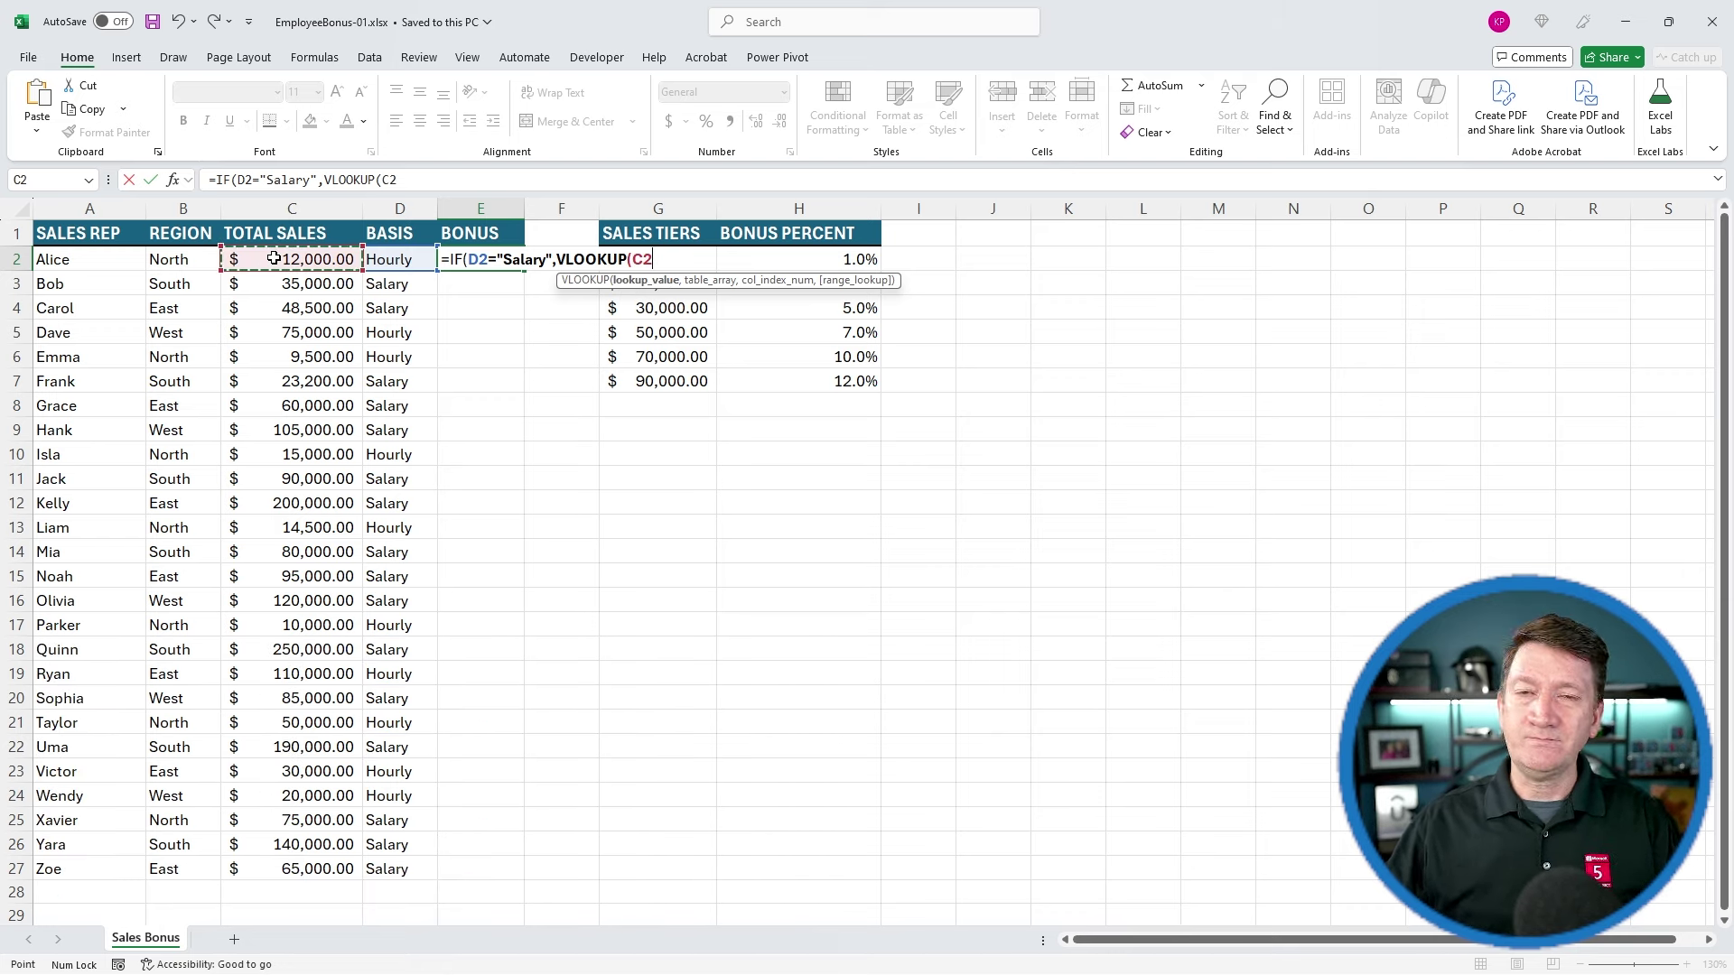
pyautogui.write(',')
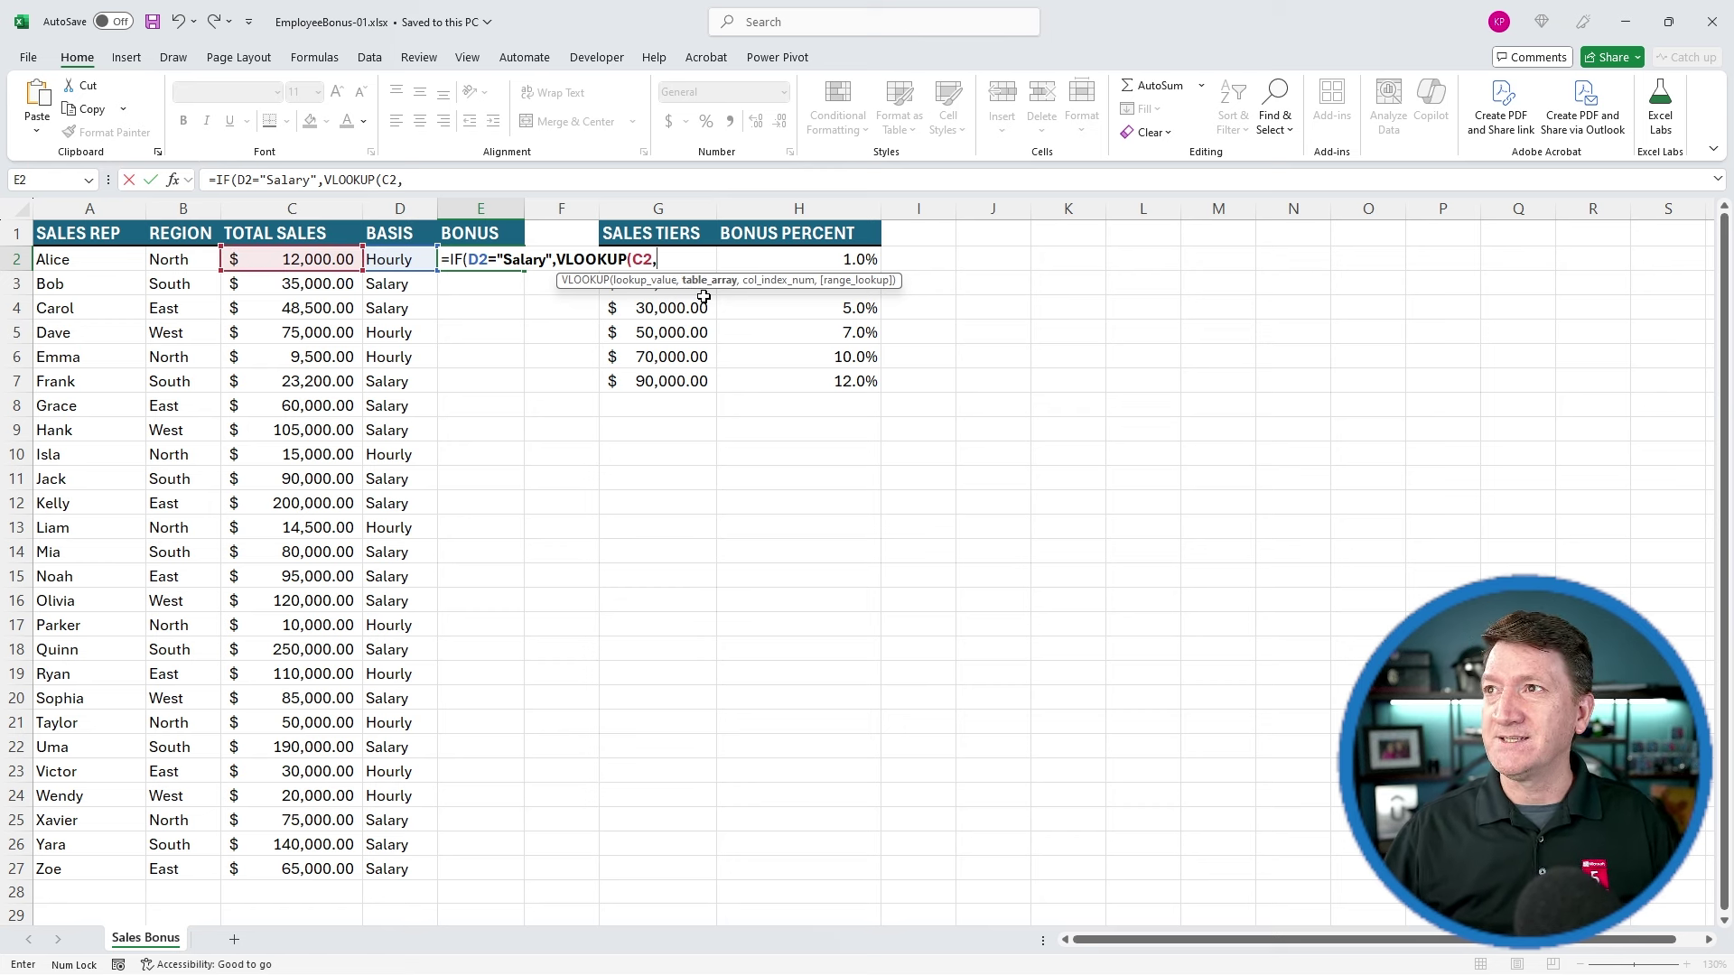
pyautogui.moveTo(637, 379); pyautogui.dragTo(751, 254)
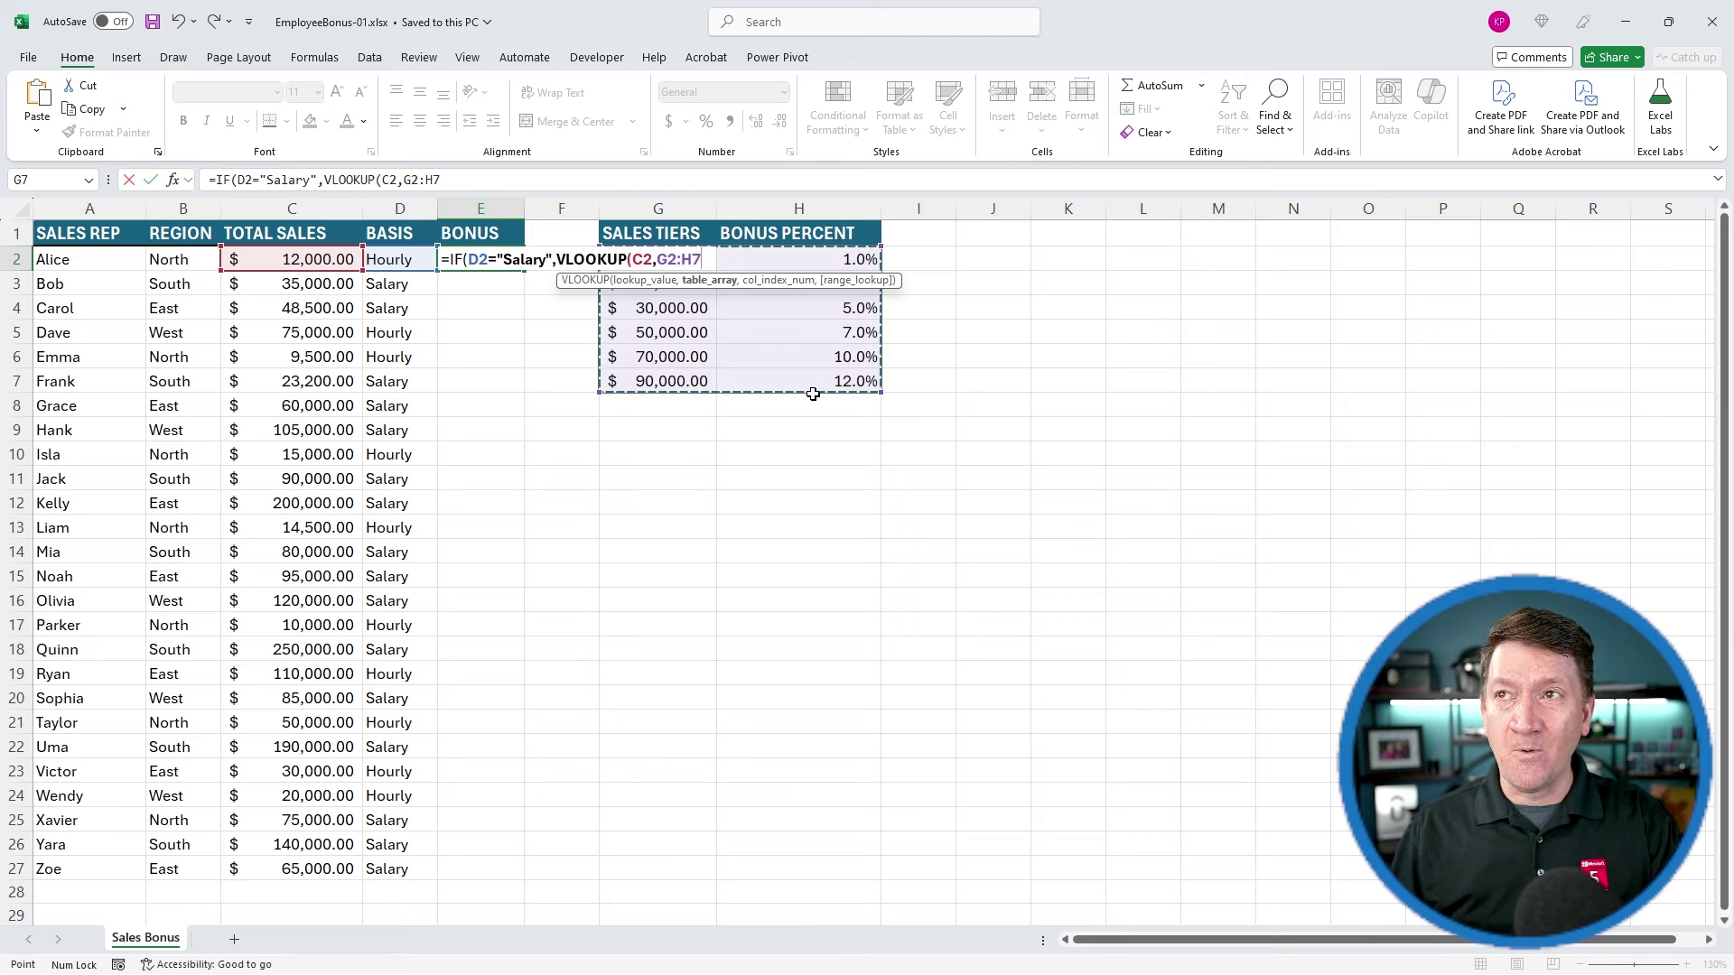
pyautogui.press('F4')
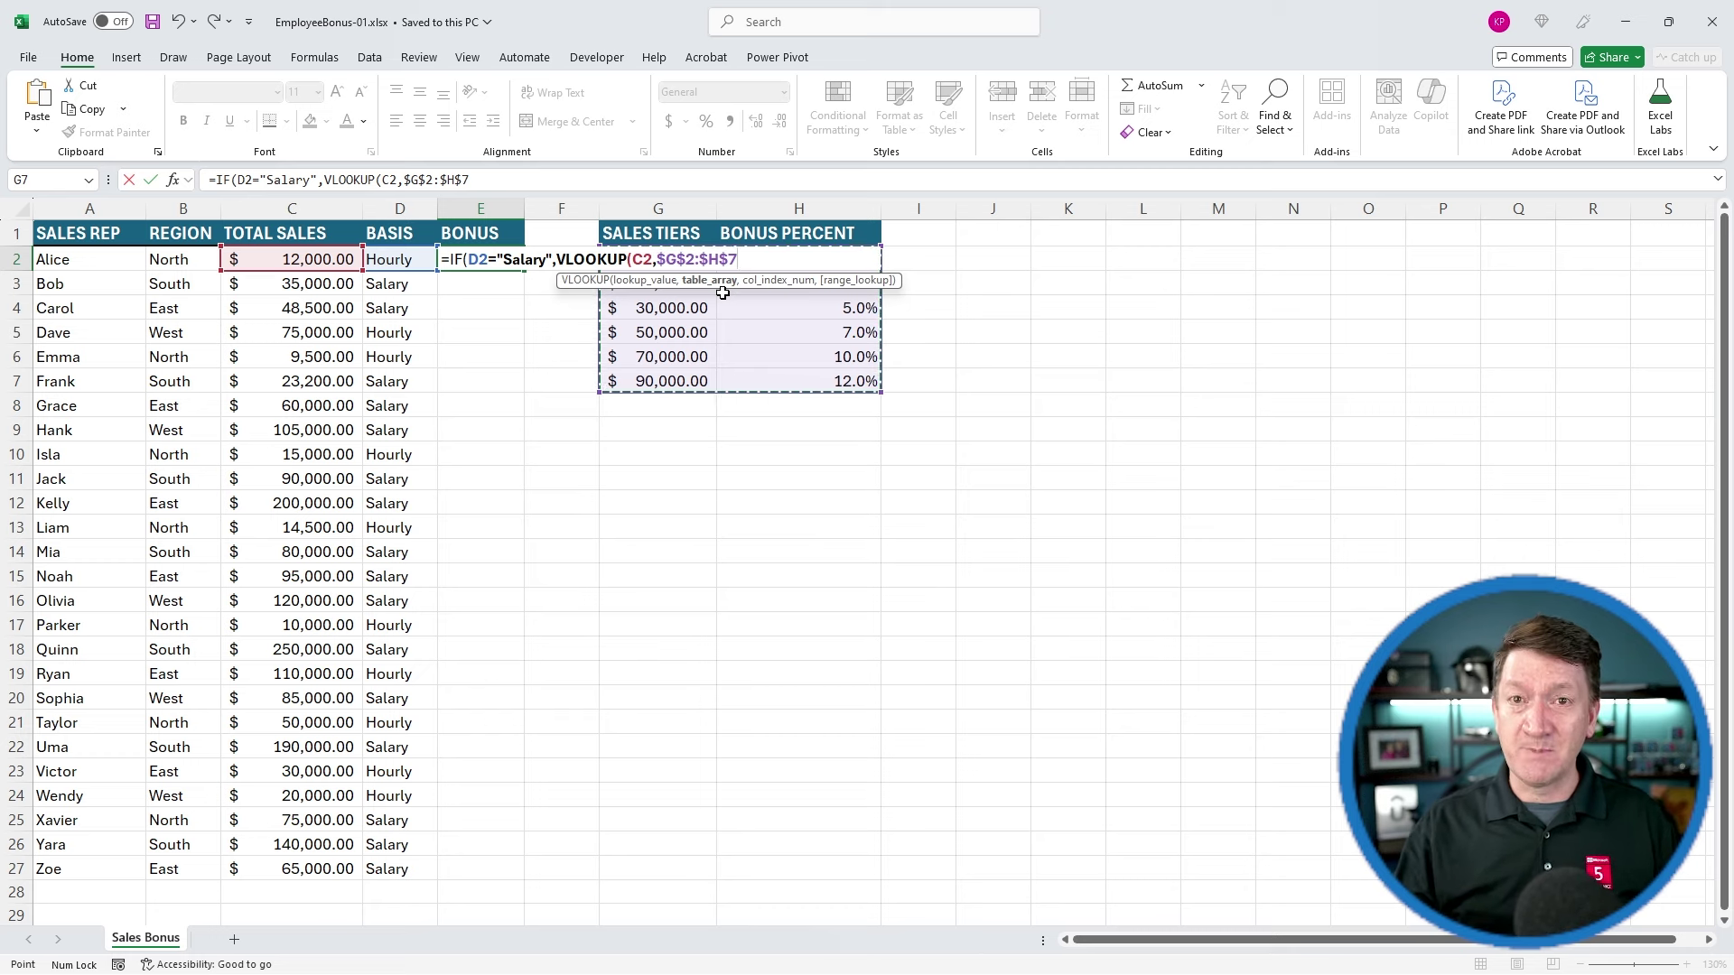
pyautogui.write(',')
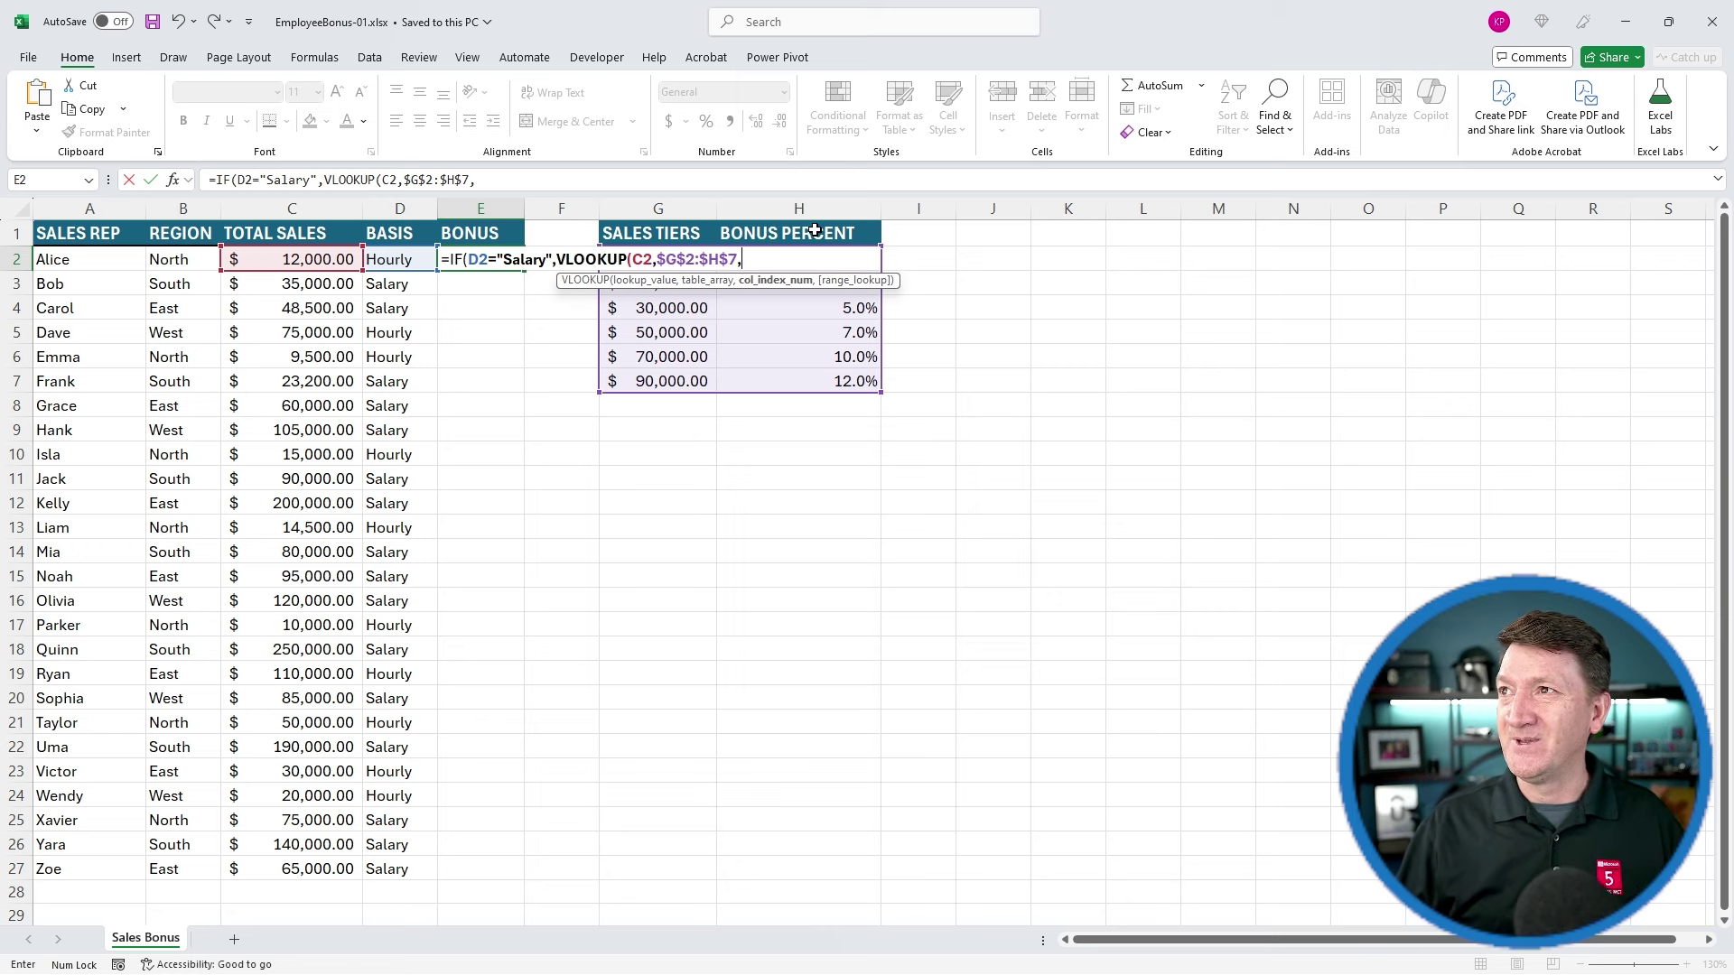
pyautogui.write(',')
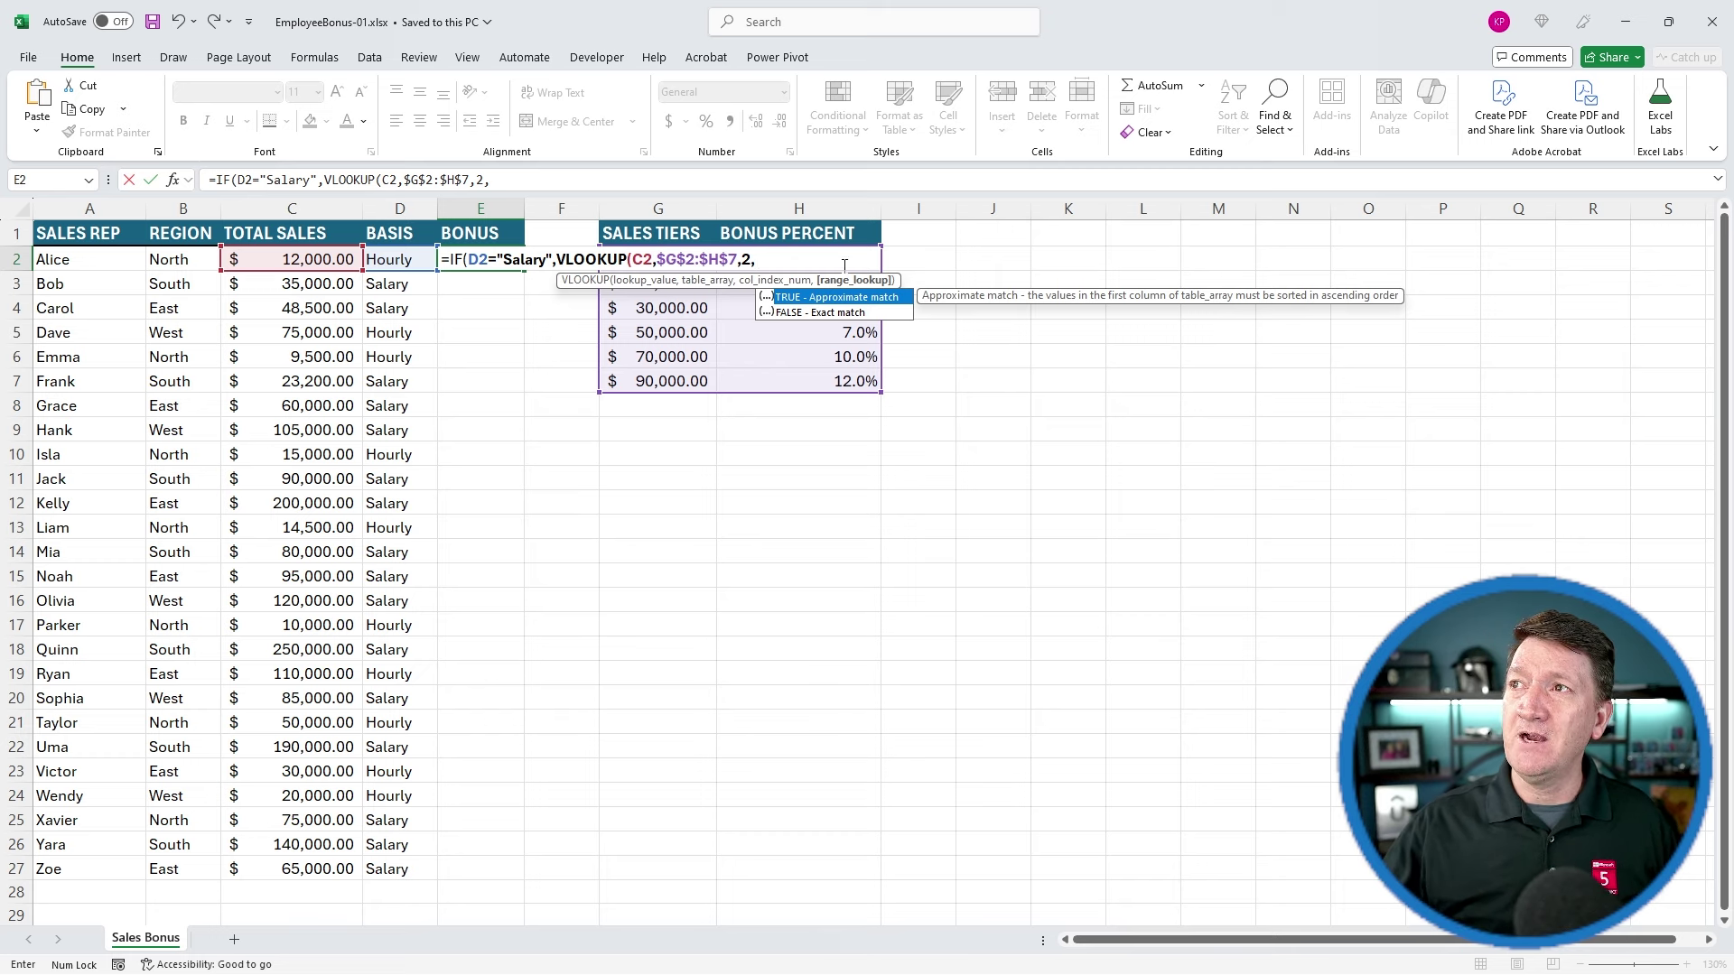
pyautogui.doubleClick(792, 296)
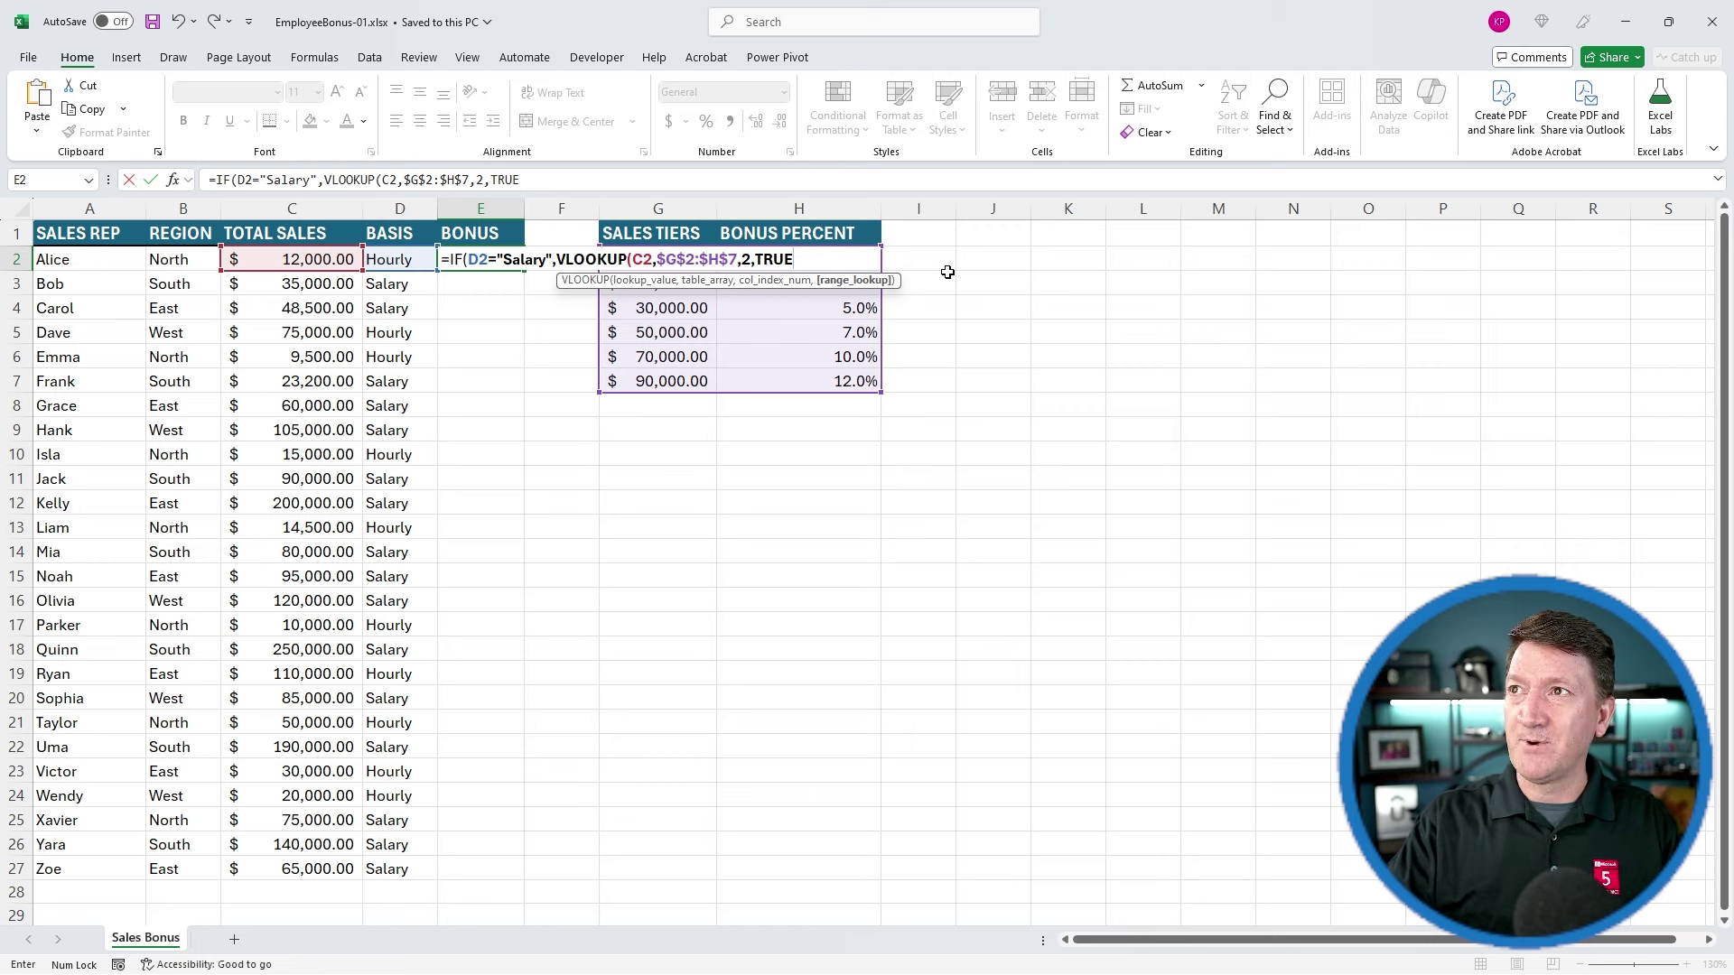
pyautogui.write(')')
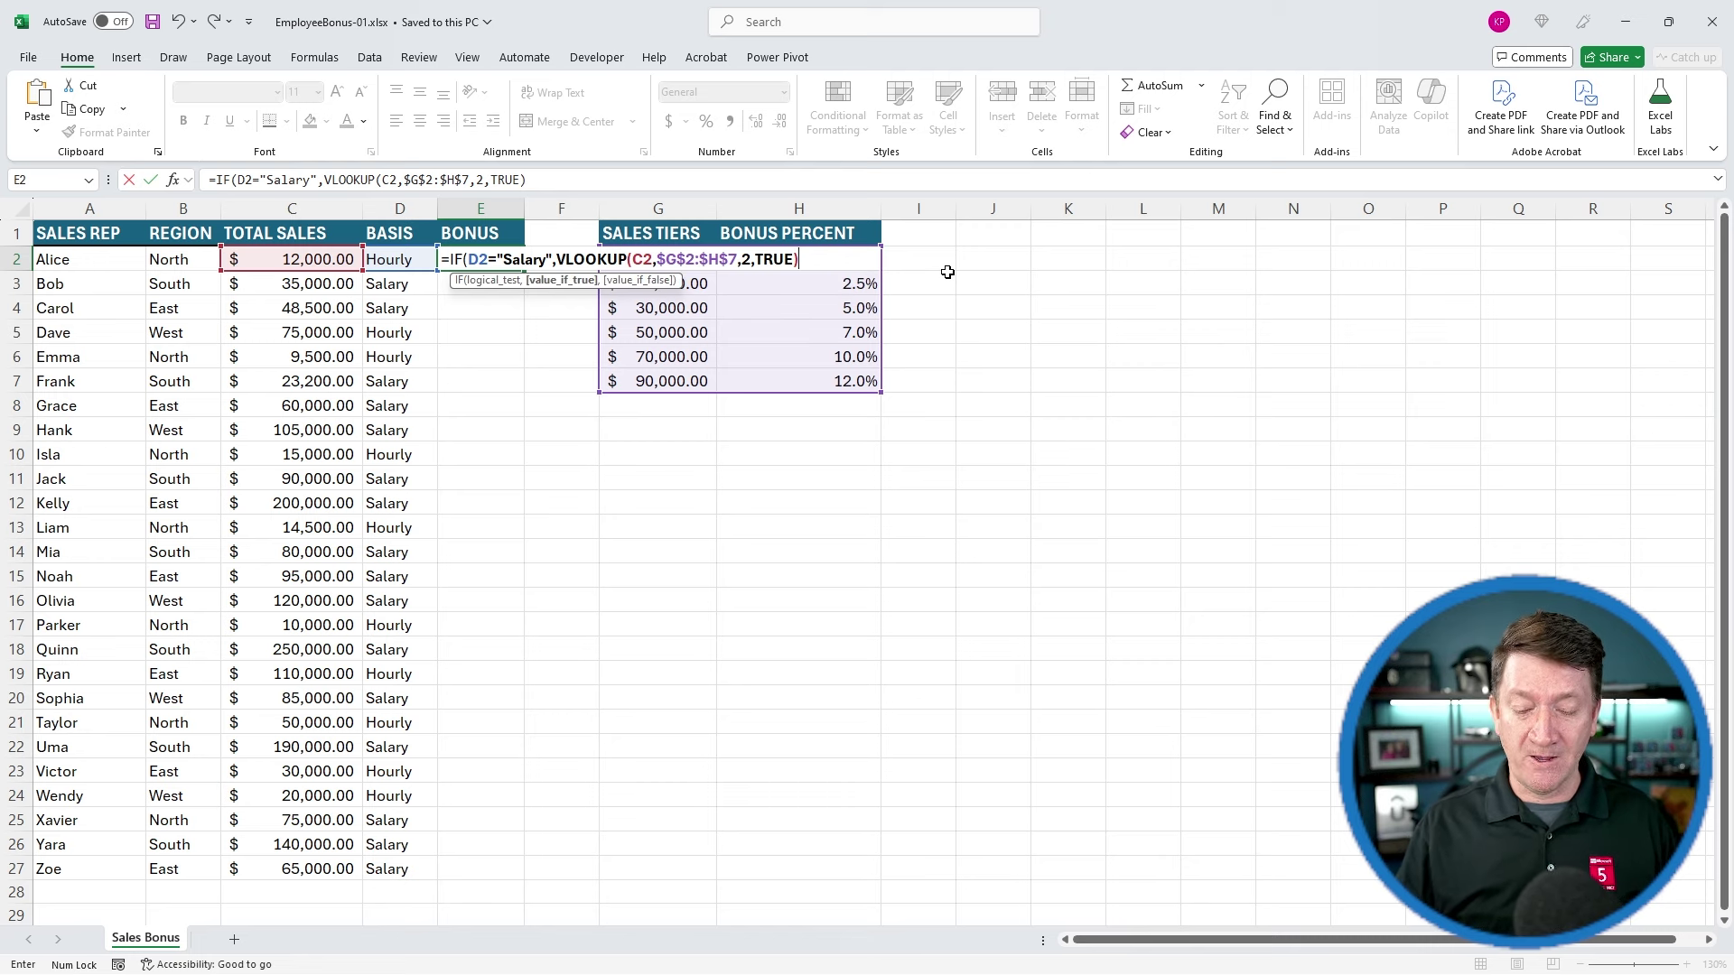
# Step: Set the IF's value-if-false to "NO BONUS", complete the formula in E2, and fill it down the BONUS column to E27
pyautogui.write(',')
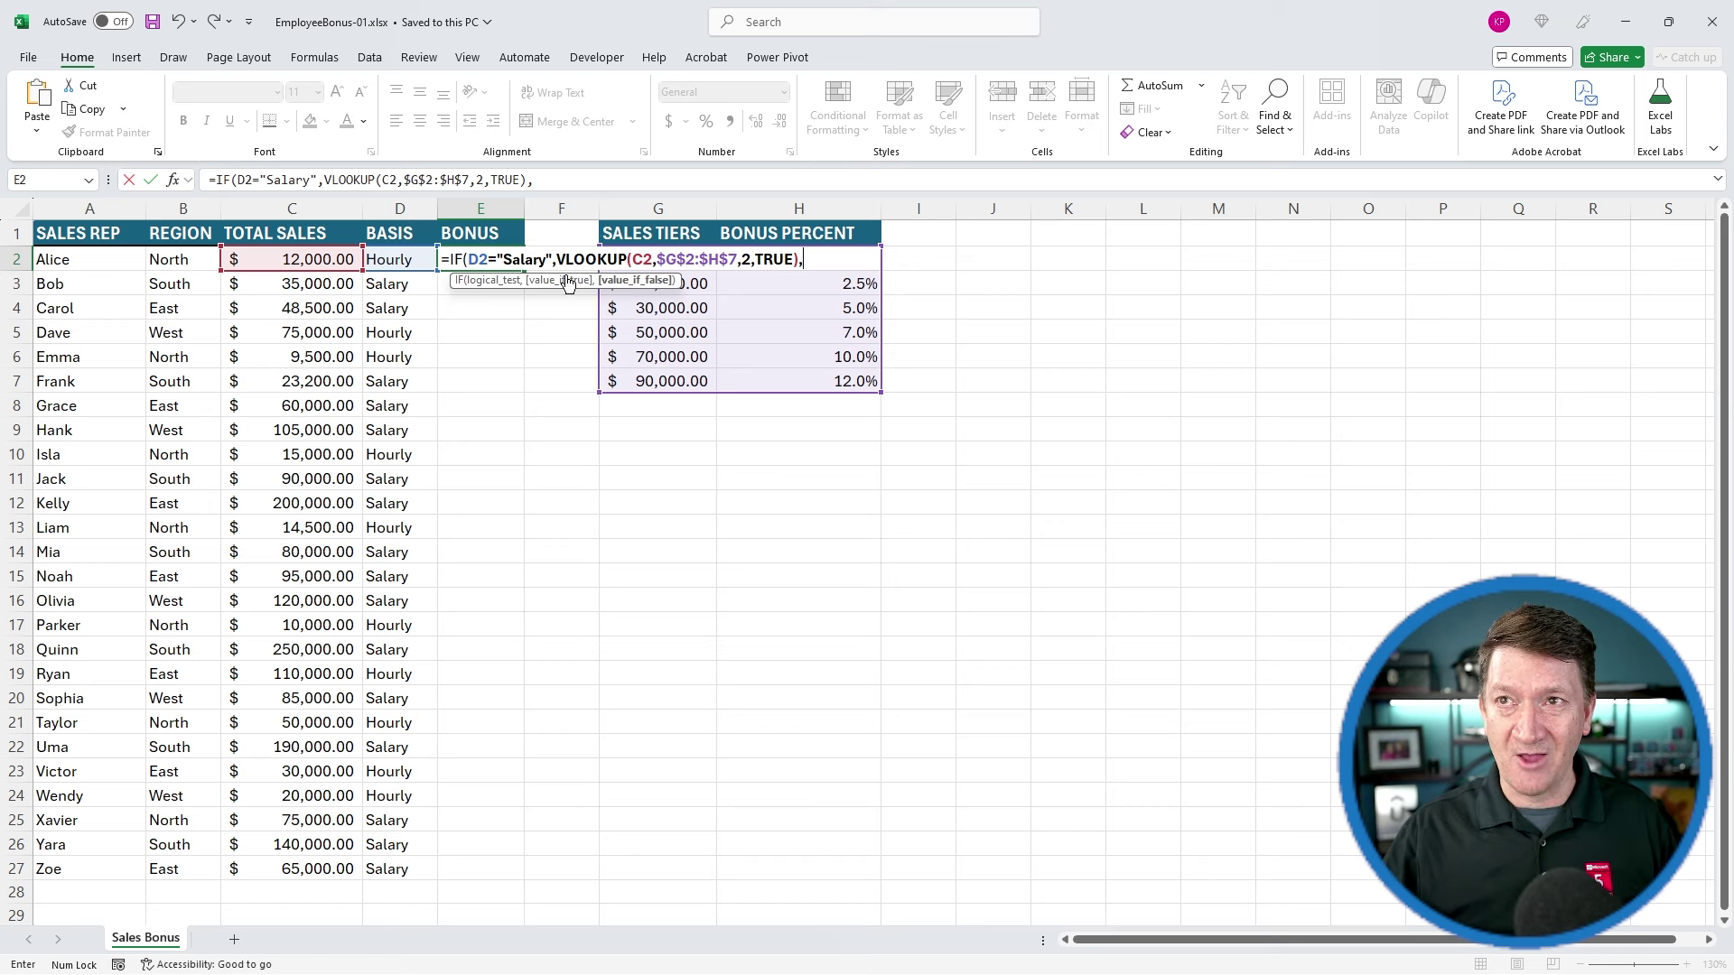
pyautogui.write('"N')
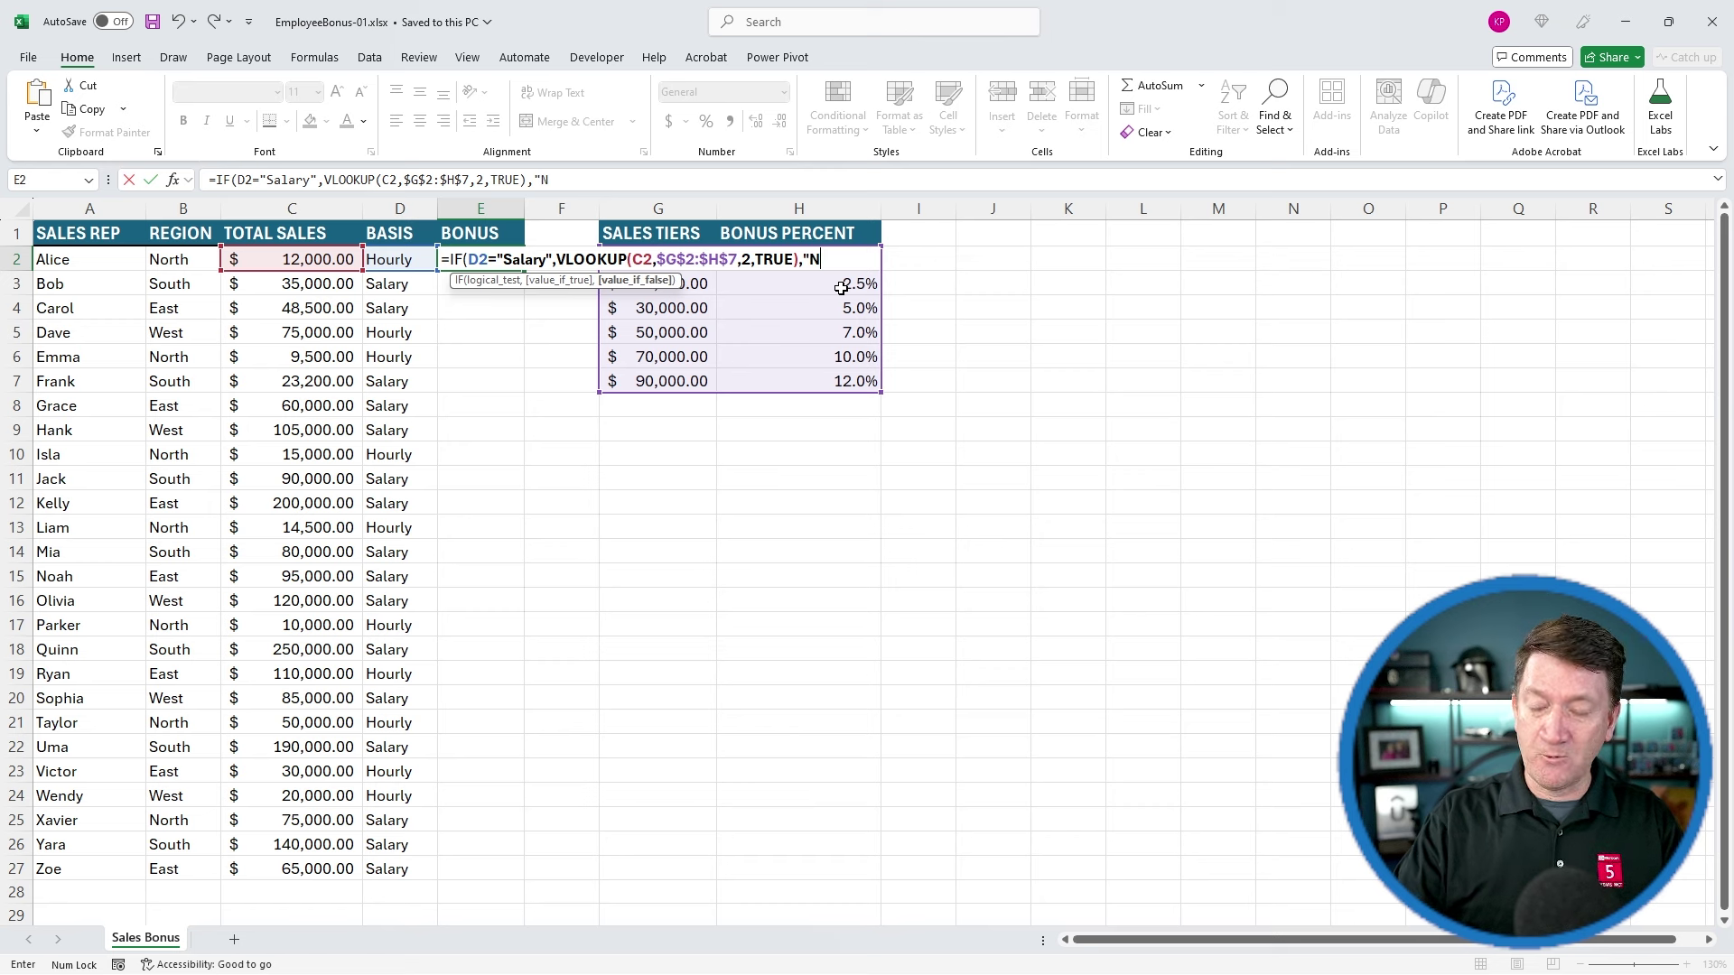
pyautogui.write('O BON')
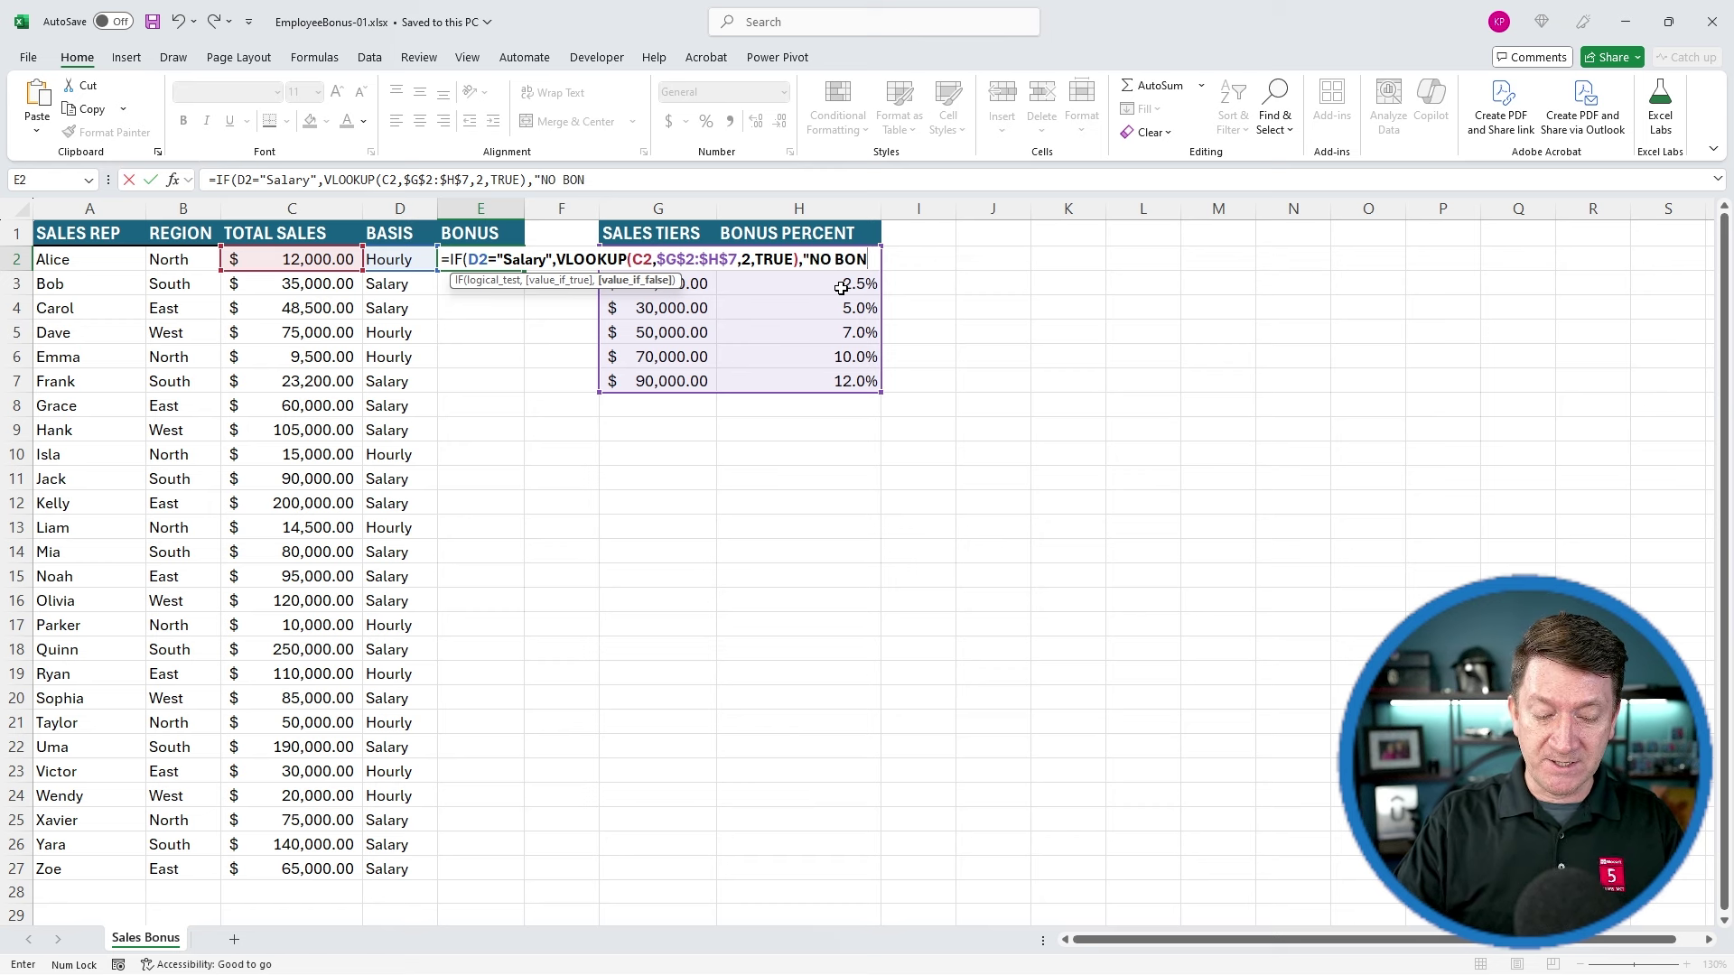
pyautogui.write('US"')
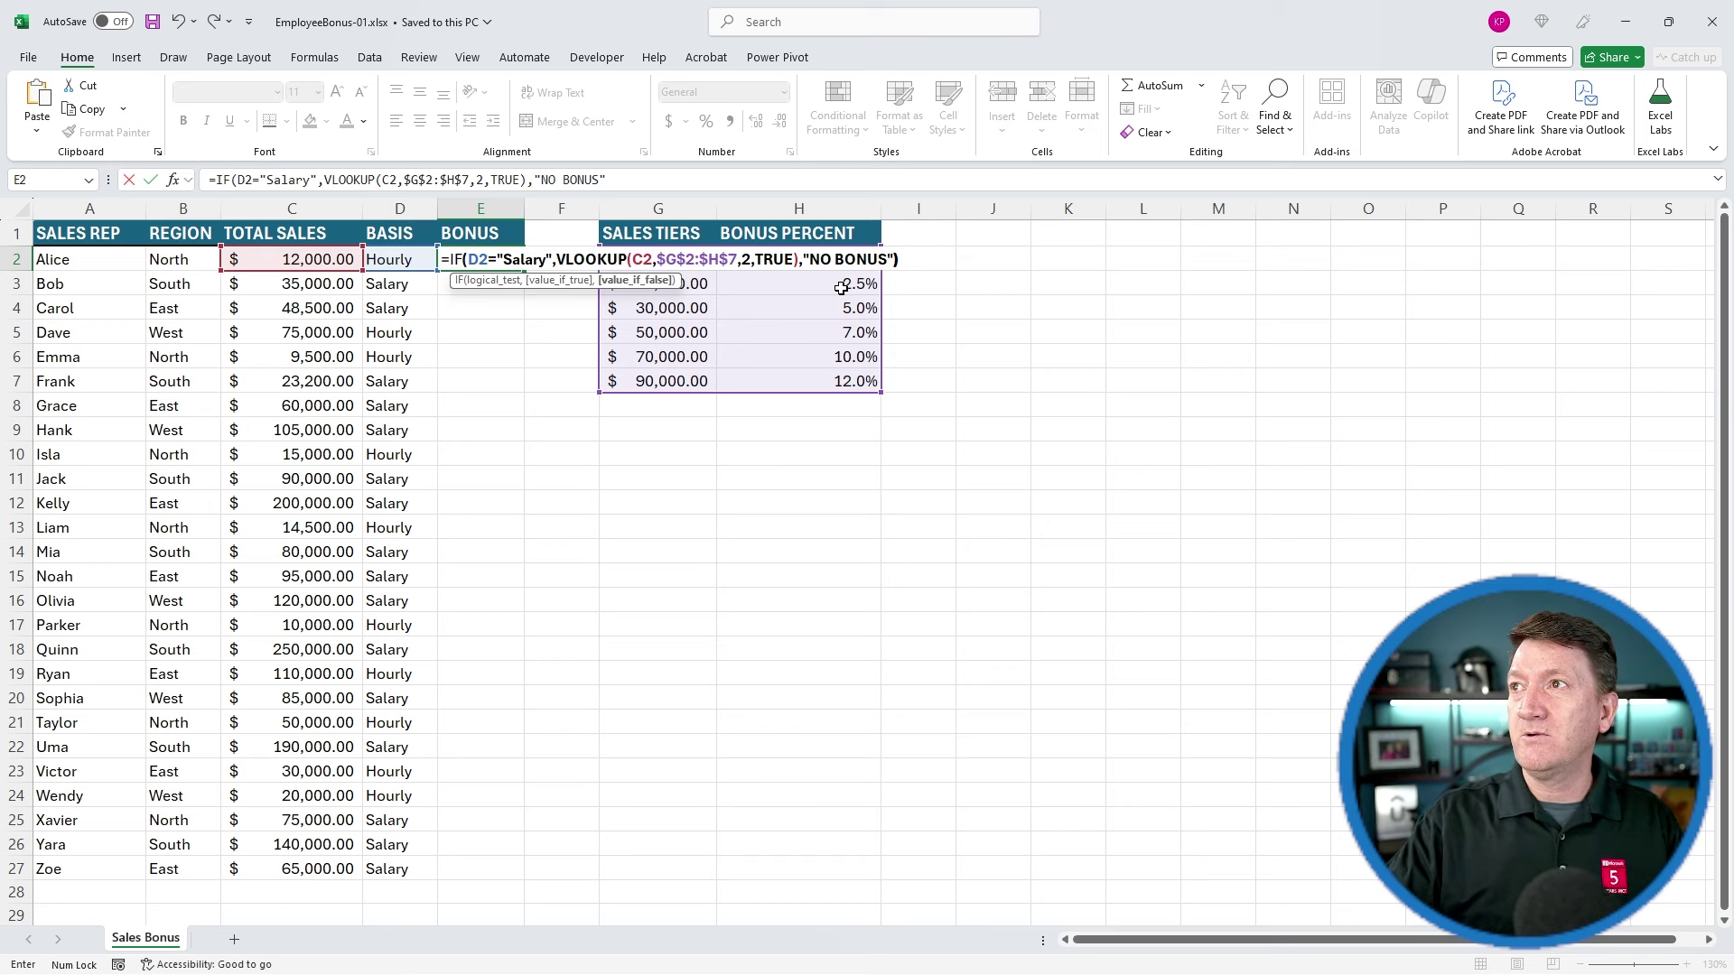
pyautogui.write(')')
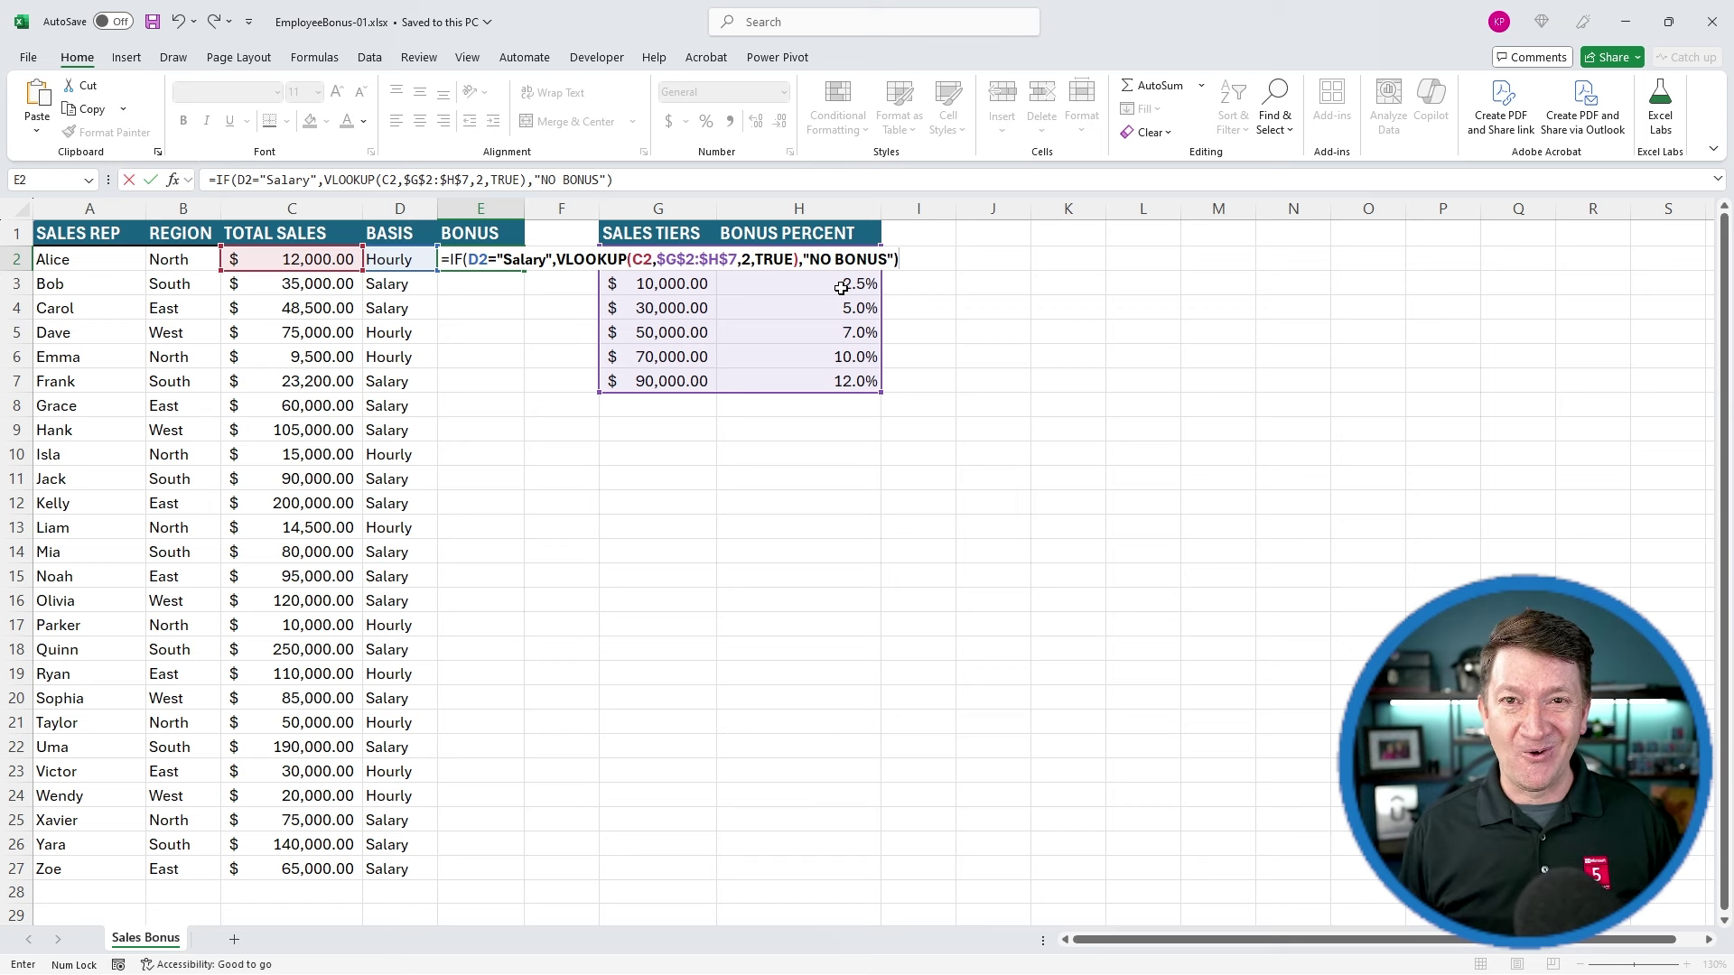
pyautogui.press('Return')
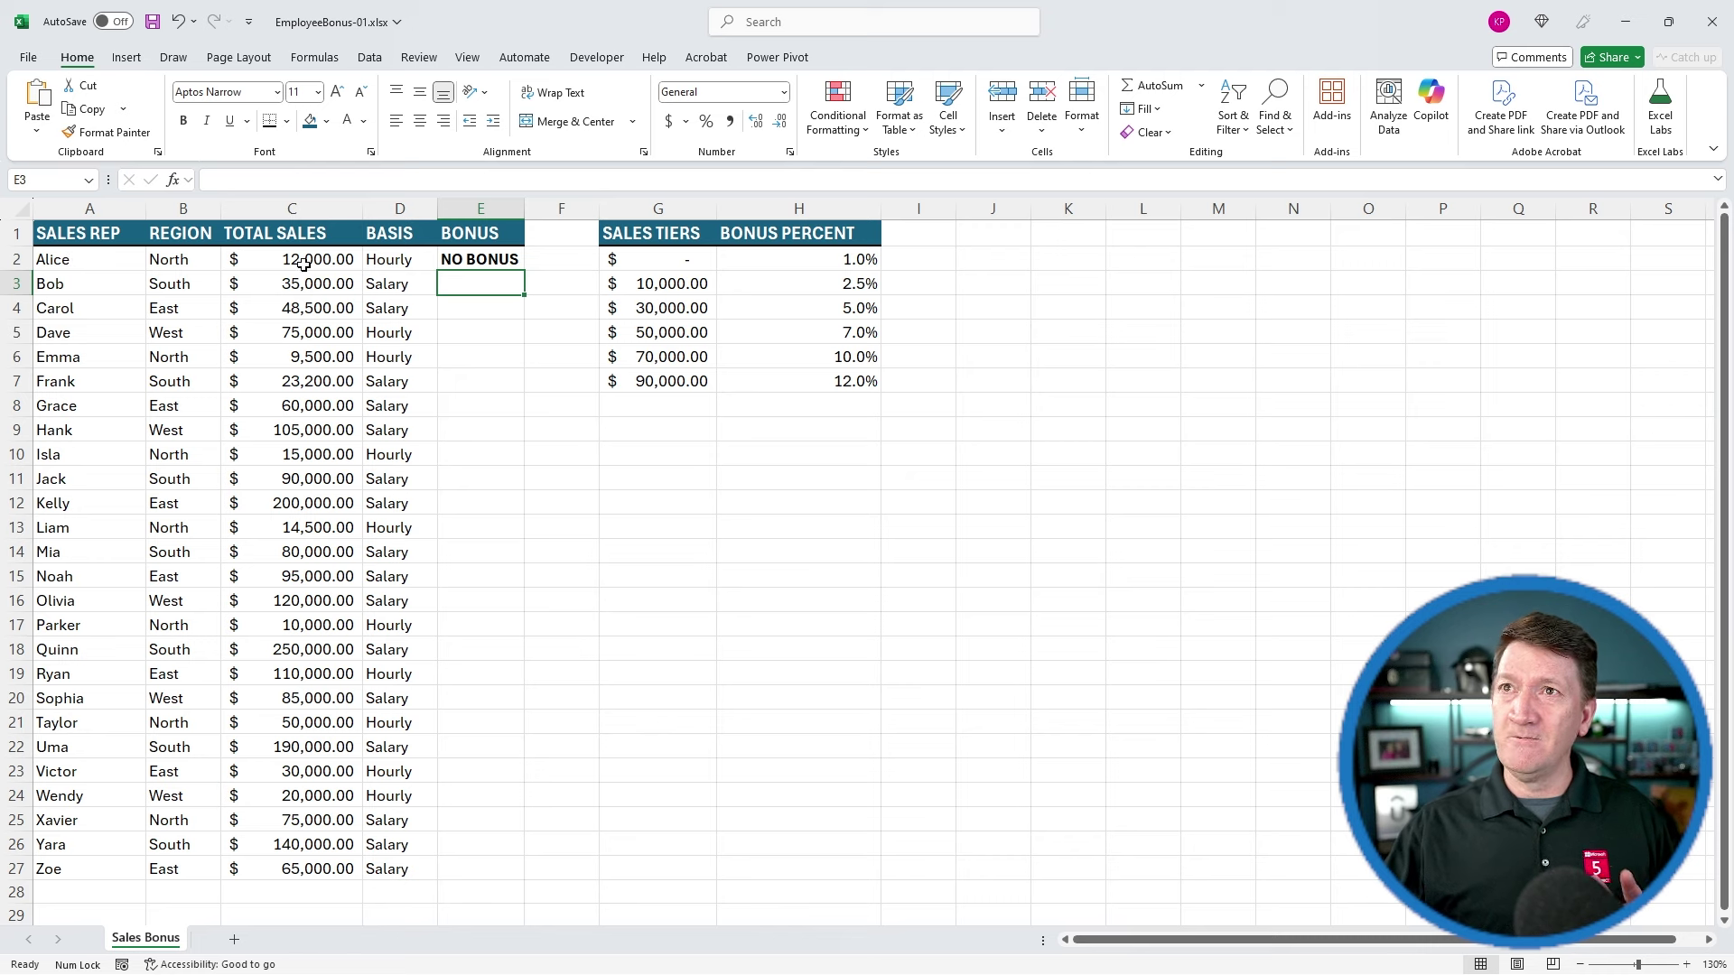
pyautogui.click(506, 262)
pyautogui.doubleClick(524, 271)
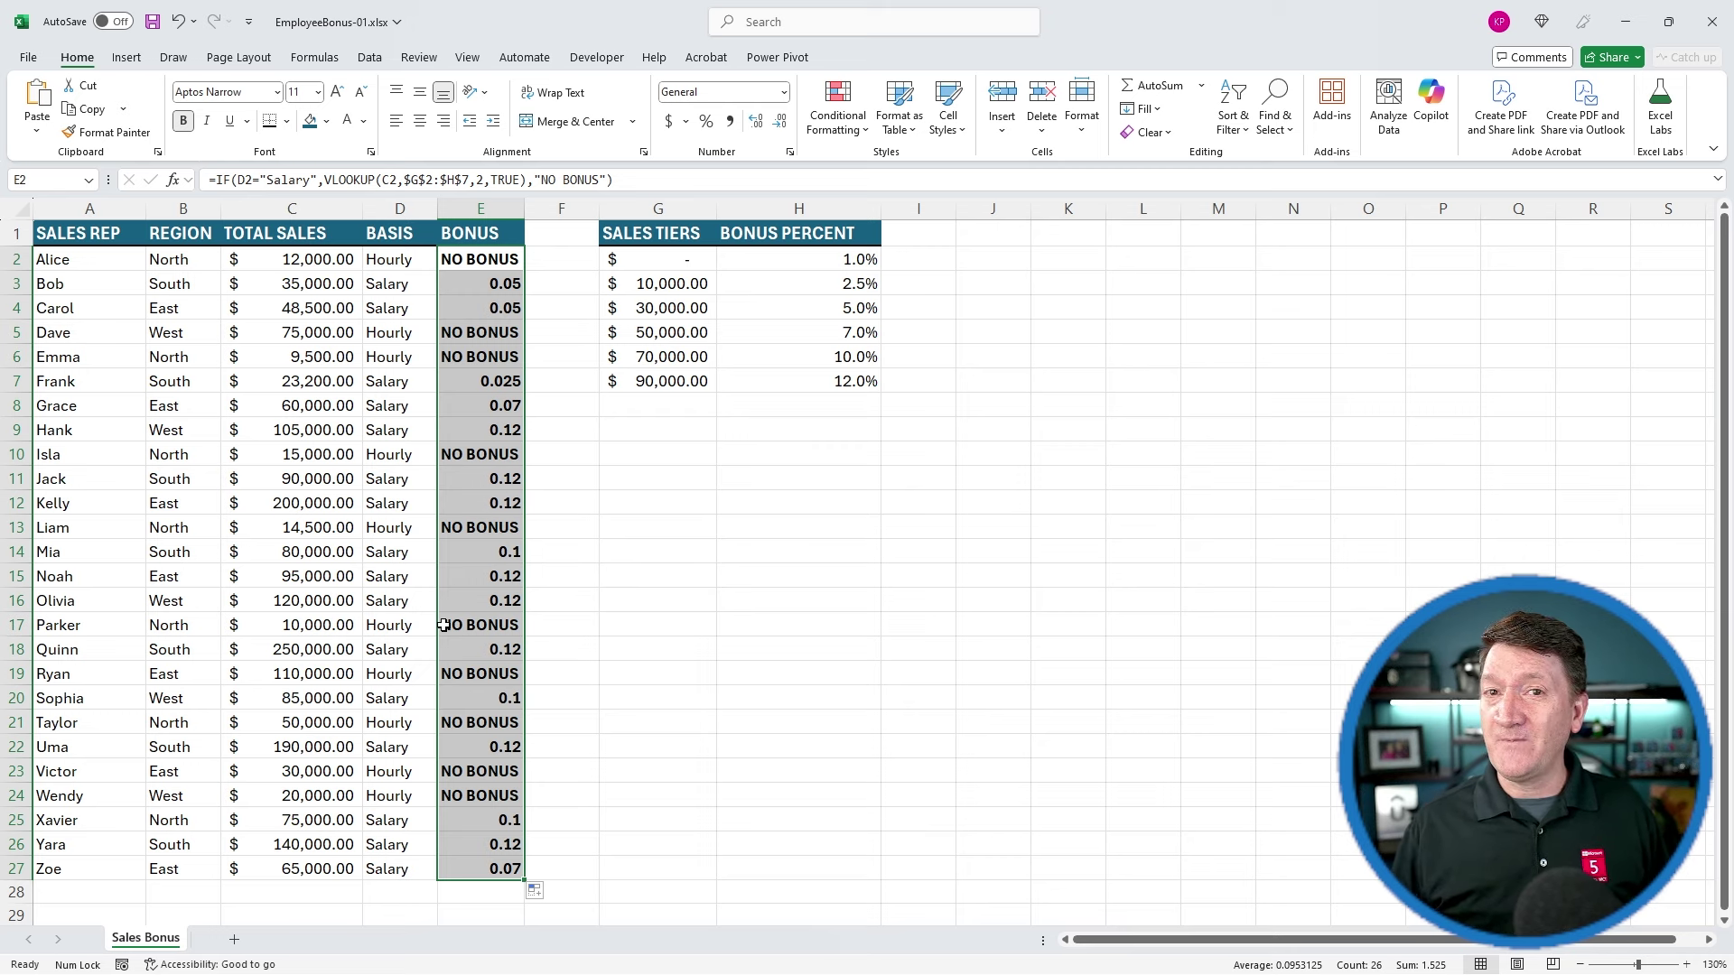
# Step: Edit the E2 formula so the VLOOKUP result is multiplied by the total sales in C2
pyautogui.click(471, 257)
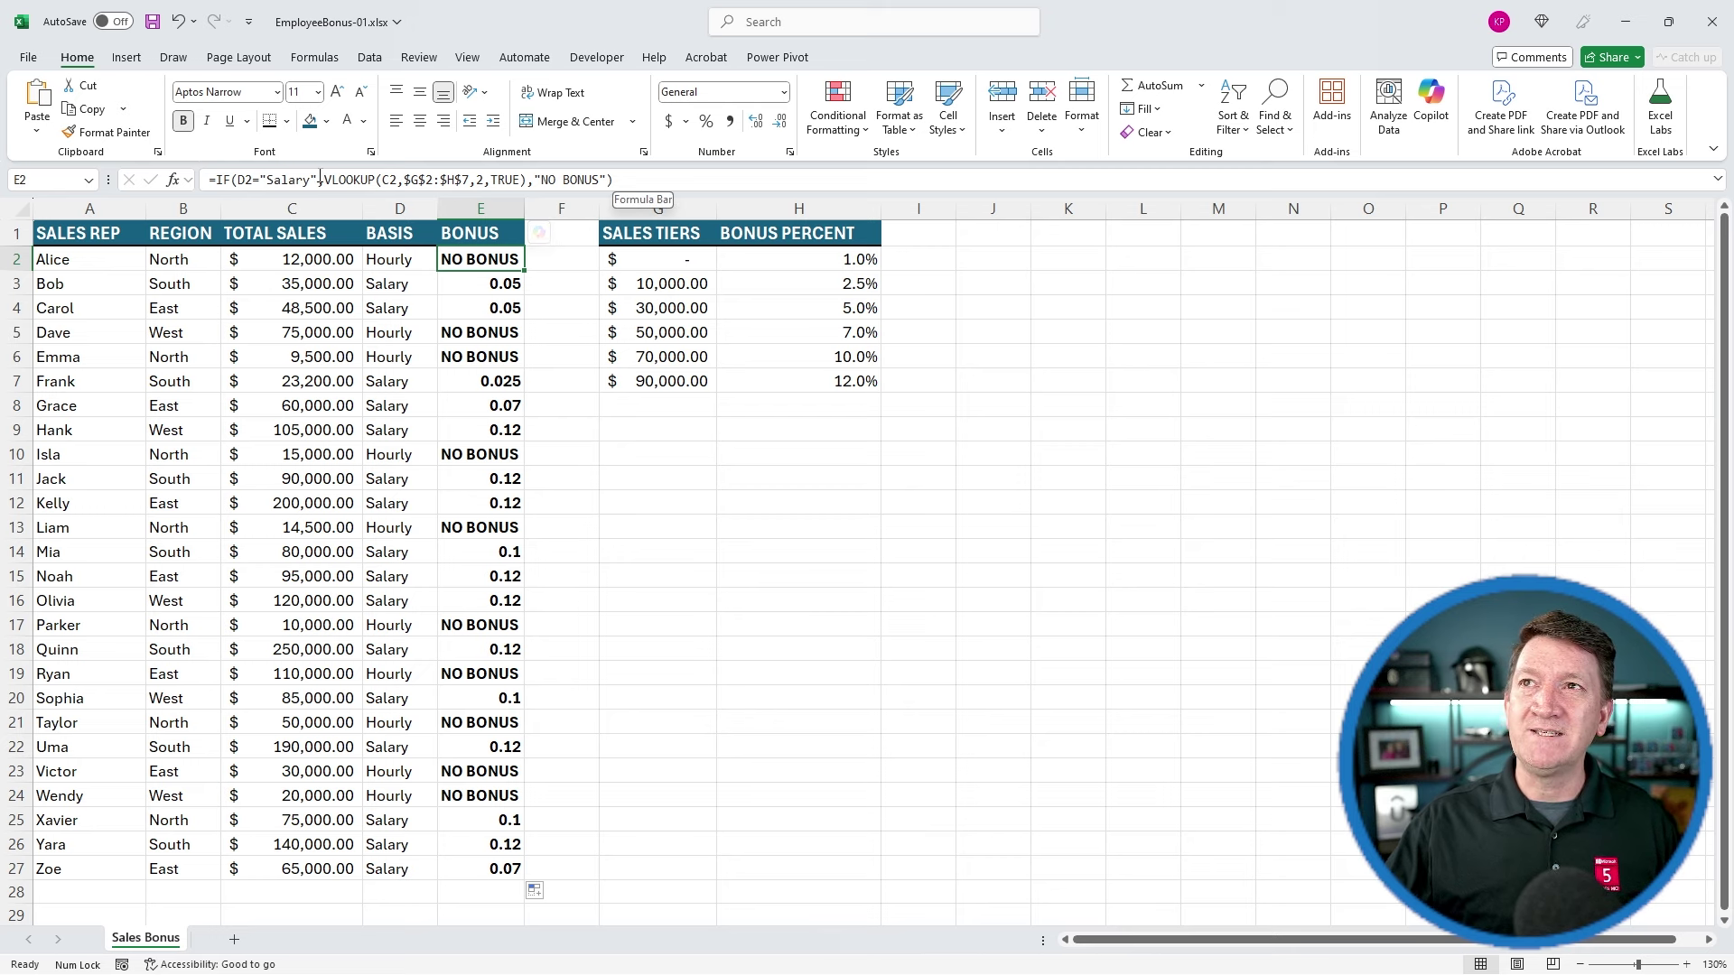
pyautogui.moveTo(324, 179); pyautogui.dragTo(526, 180)
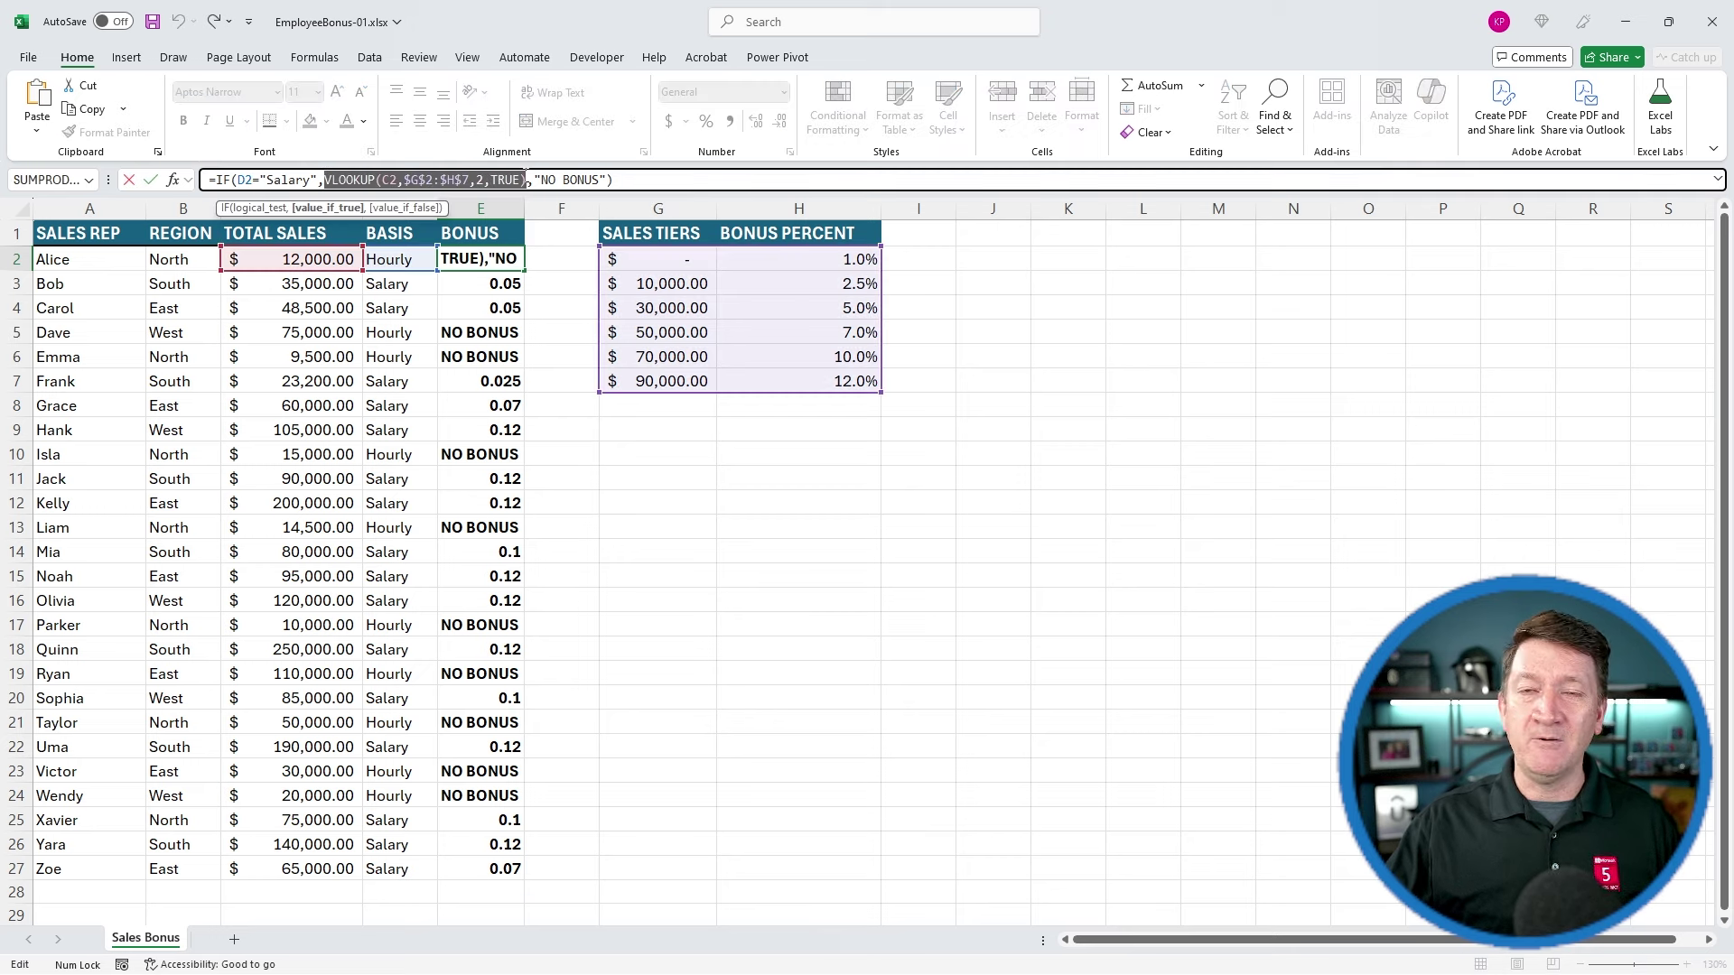
pyautogui.click(530, 180)
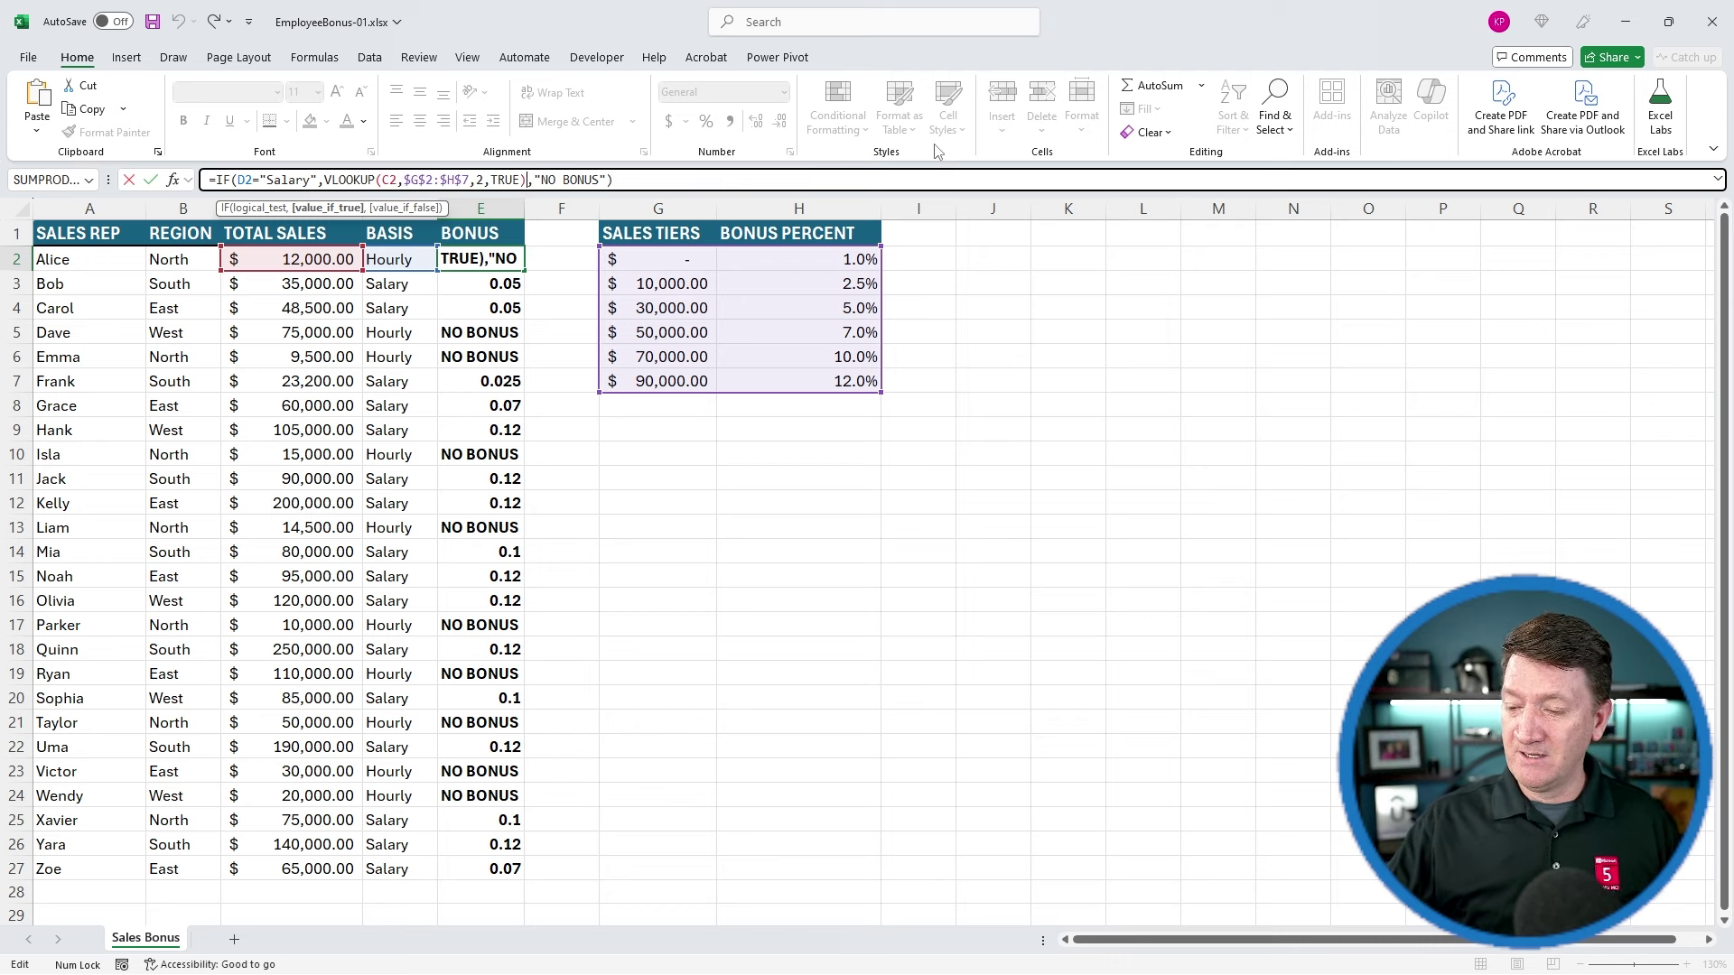
pyautogui.write('*')
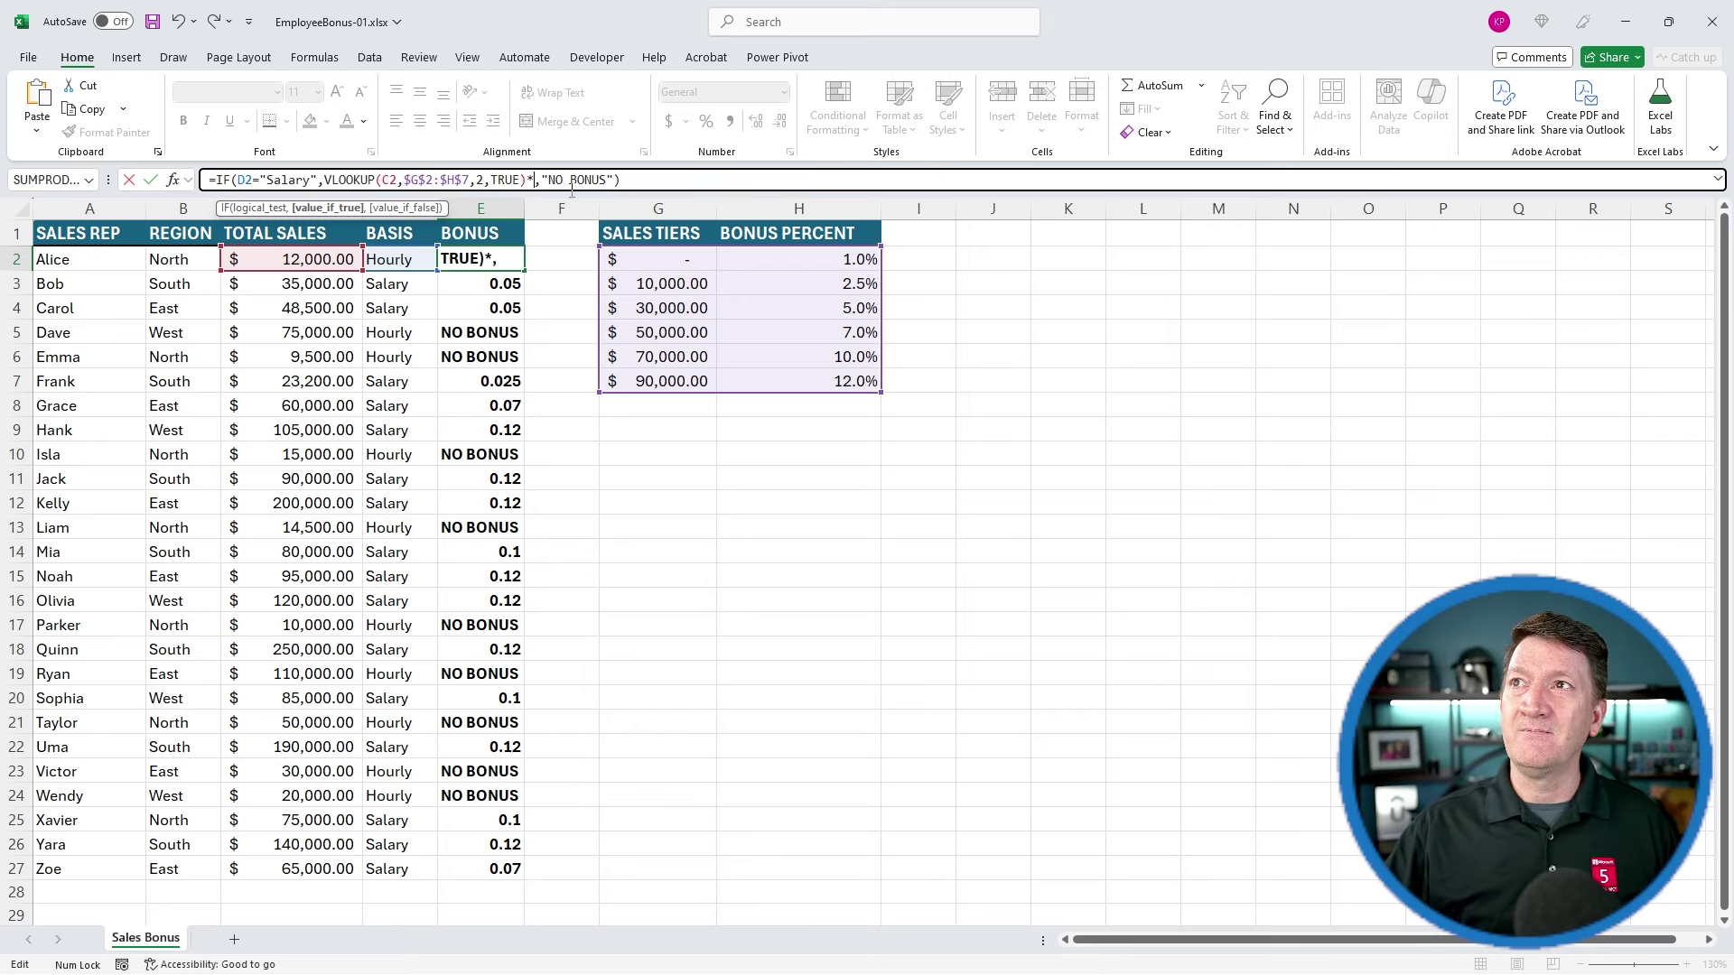
pyautogui.click(288, 260)
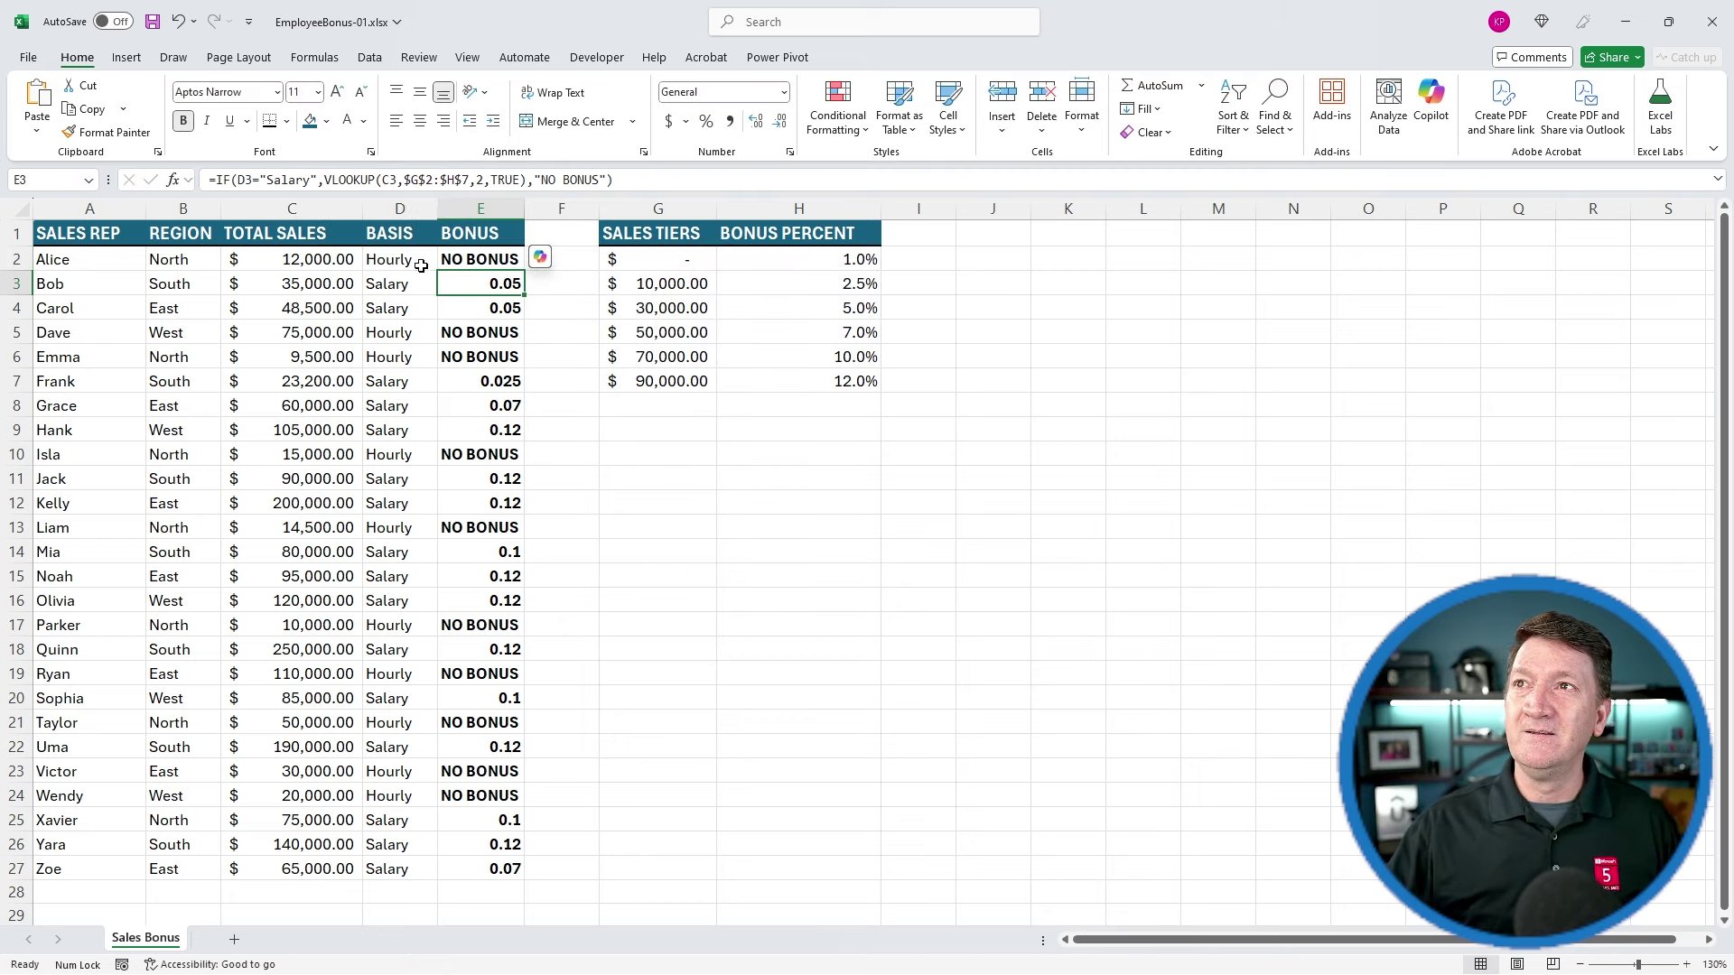
# Step: Fill the revised E2 formula down to E27 and apply the dollar Accounting number format to the bonus cells
pyautogui.click(490, 261)
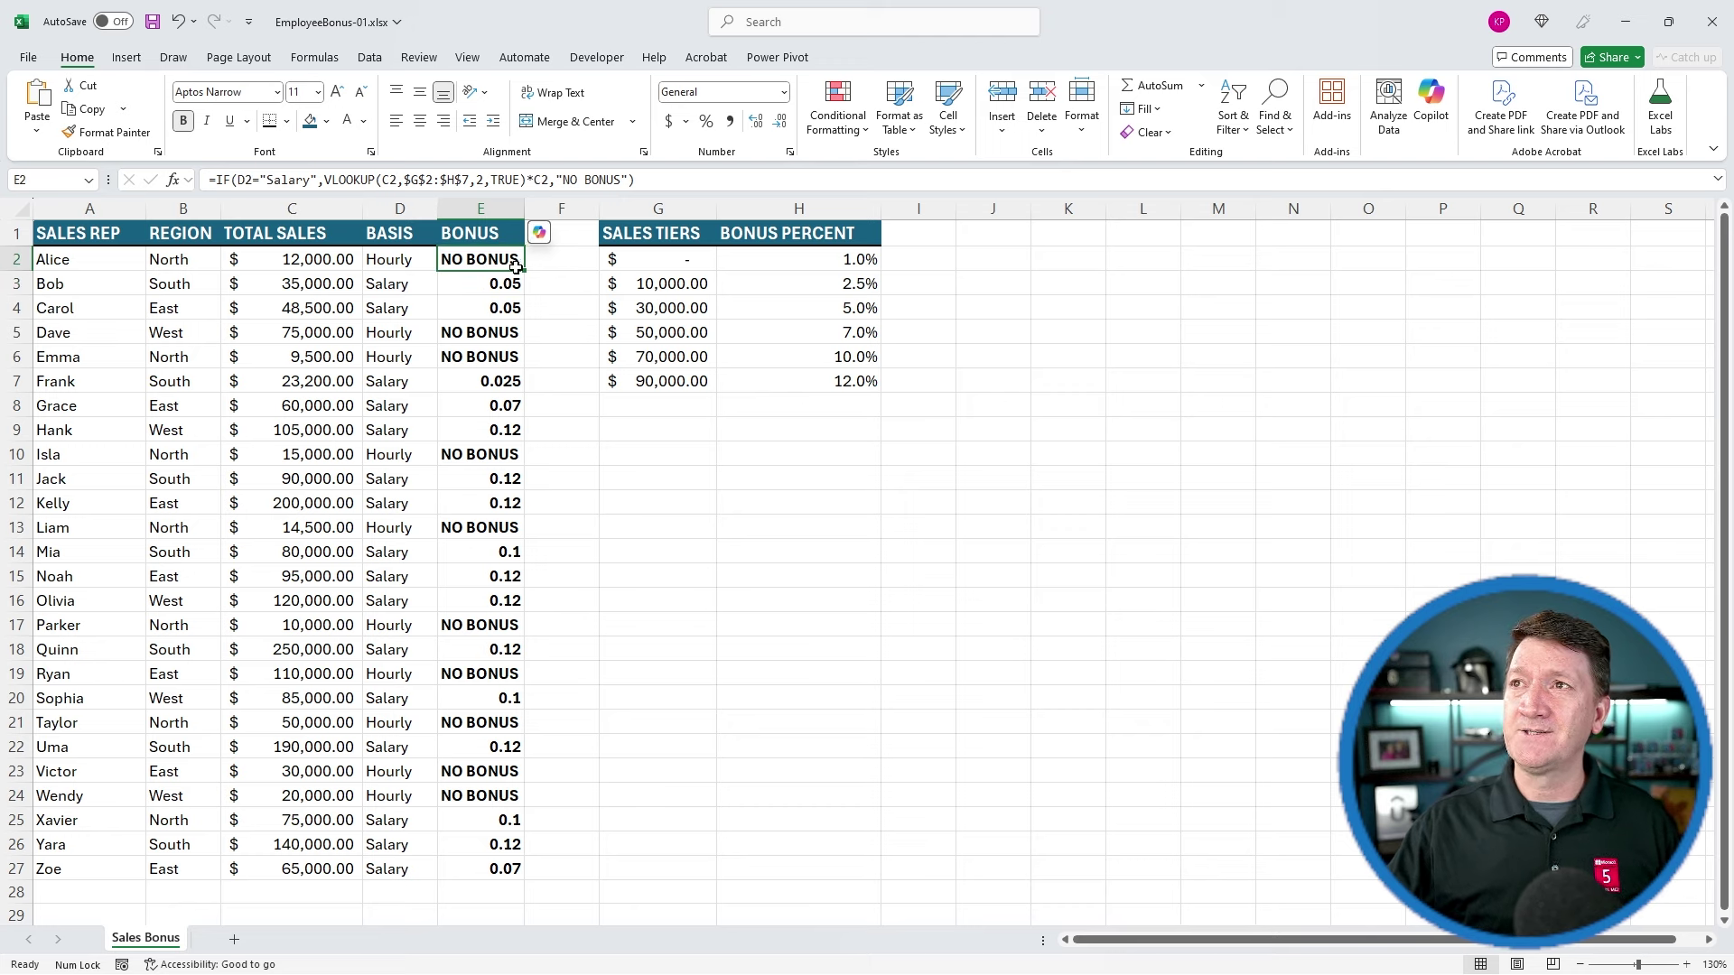
pyautogui.doubleClick(523, 272)
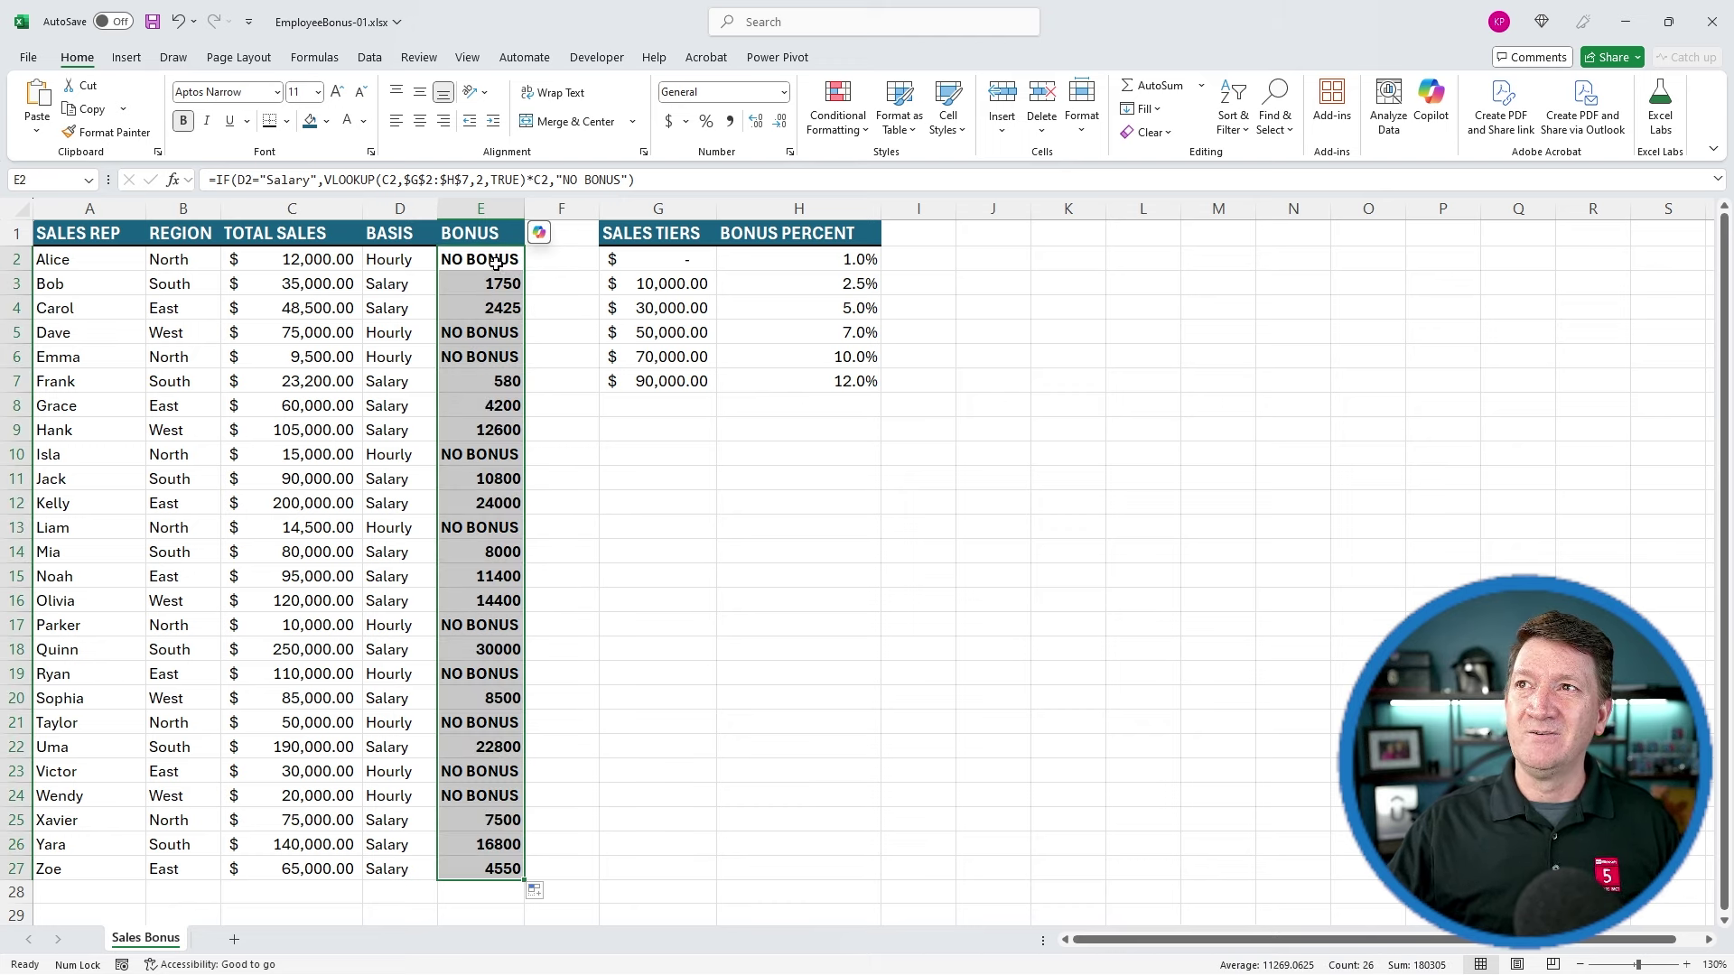
pyautogui.moveTo(496, 264); pyautogui.dragTo(476, 880)
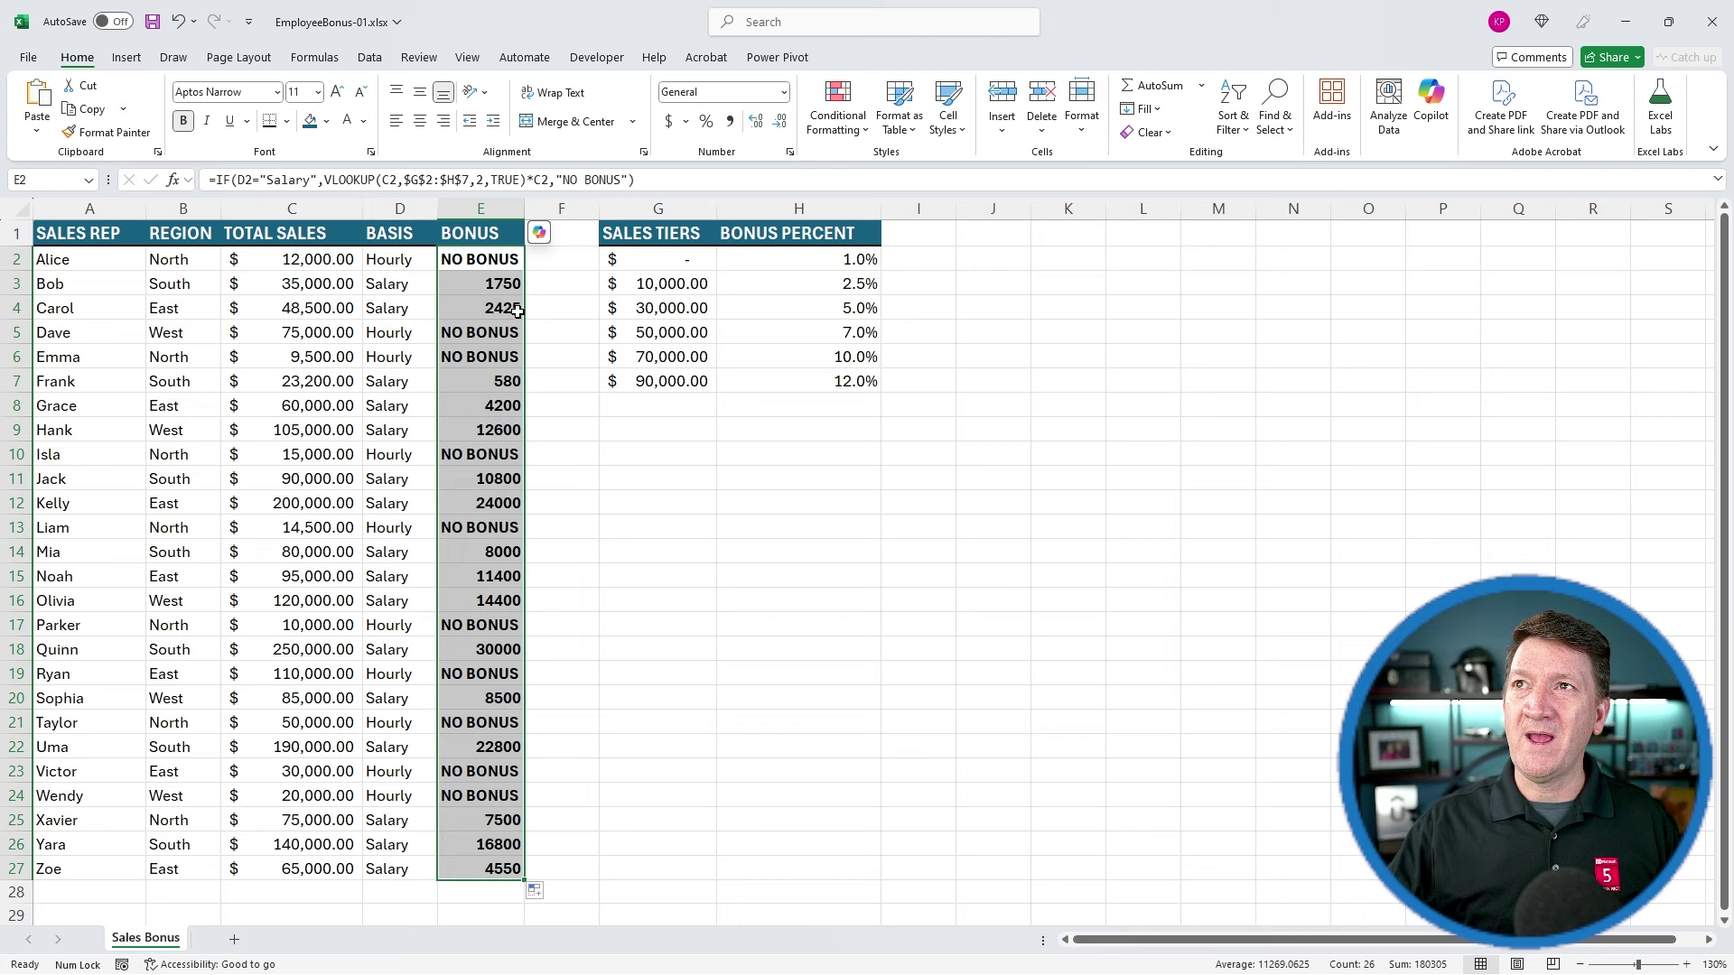
pyautogui.click(669, 121)
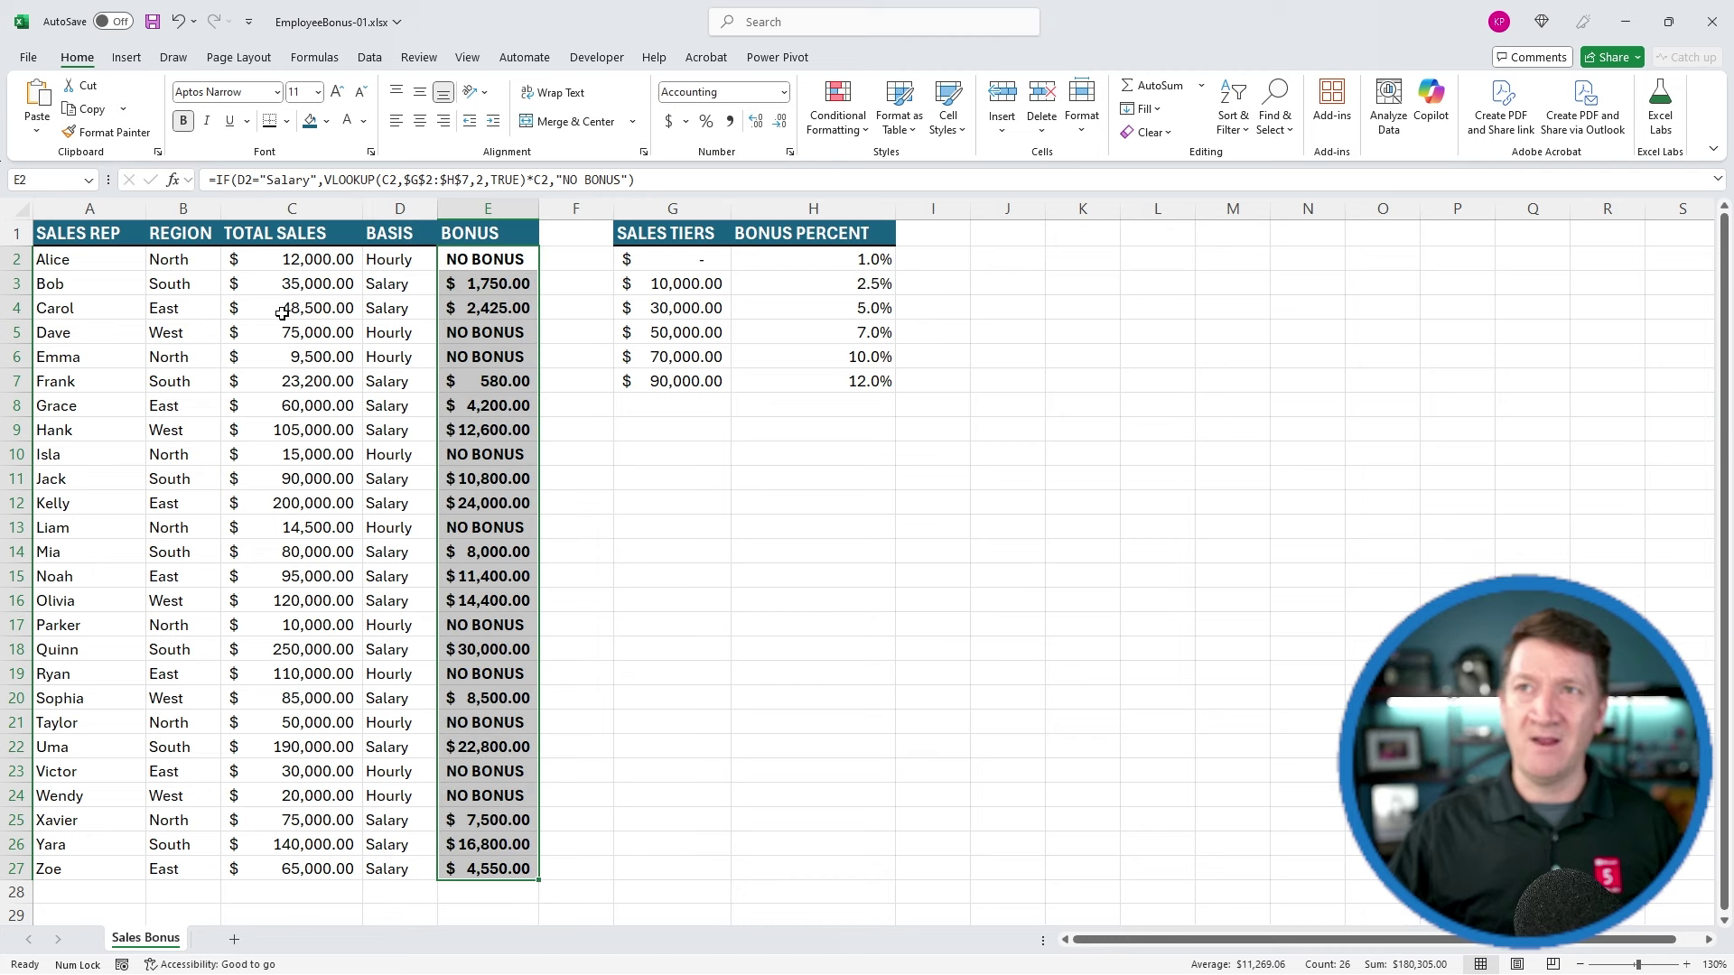